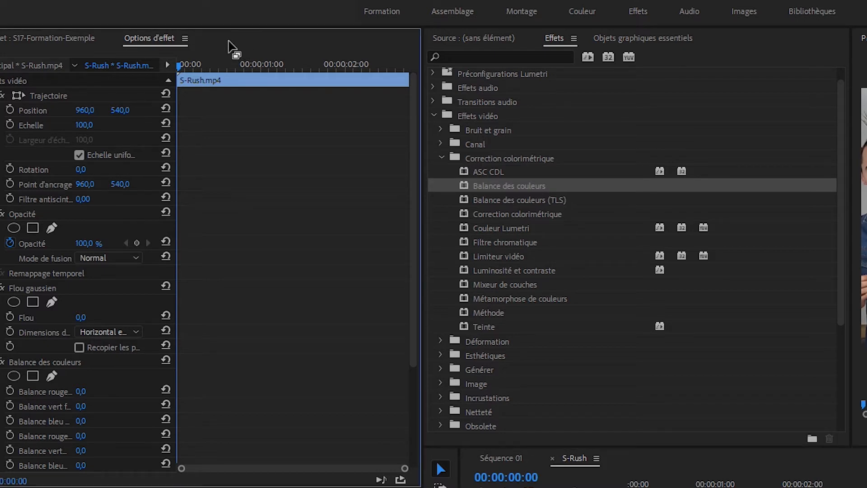
Step: Delete the Balance des couleurs and Flou gaussien effects from the clip and save the project
left_click(61, 362)
key("Delete")
key("ctrl+s")
left_click(54, 288)
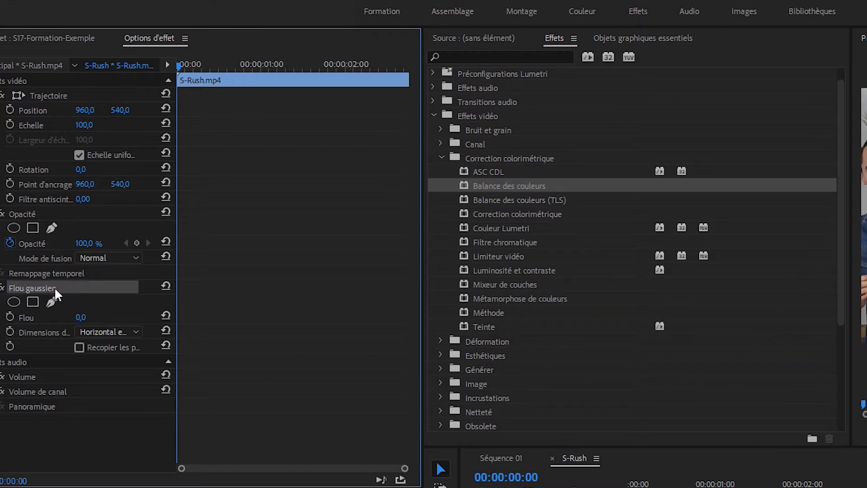
key("Delete")
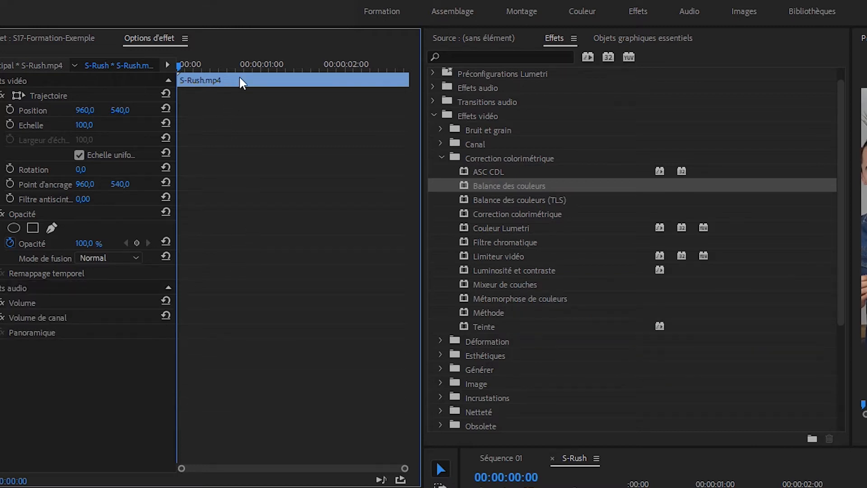
Step: Restore the panel size and dock the Program monitor into the panel group beside Source and Effects
key("grave")
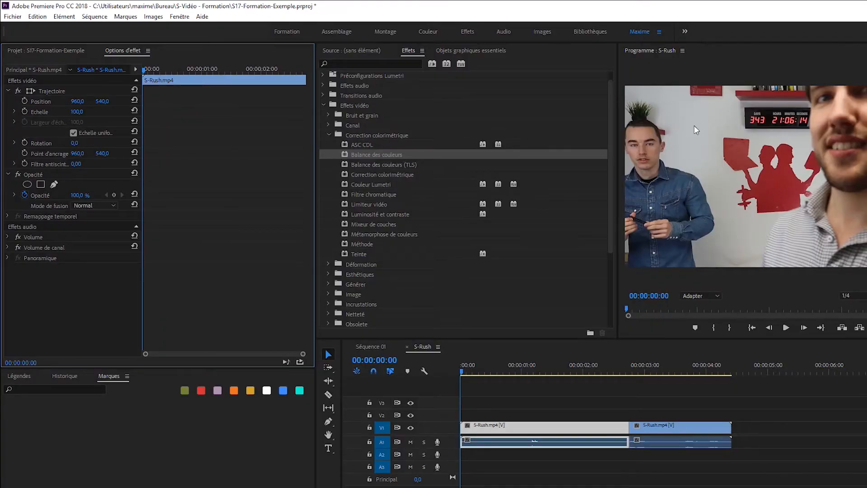
left_click_drag(649, 51, 351, 51)
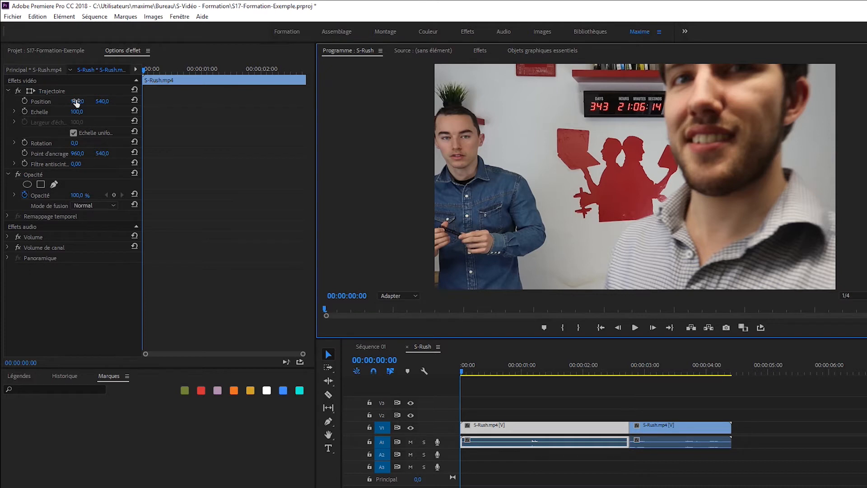
Step: Try shifting the clip's Position by scrubbing both coordinates, then reset Position to its default
left_click_drag(77, 103, 49, 103)
left_click_drag(108, 104, 190, 103)
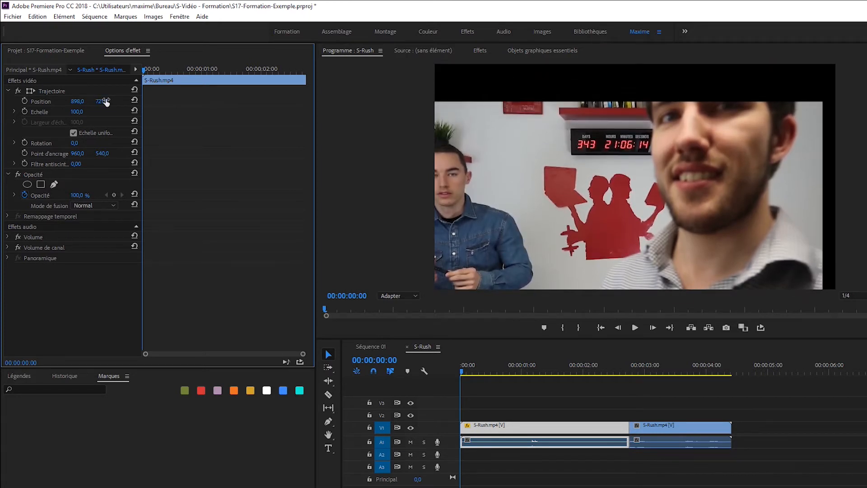
left_click(135, 101)
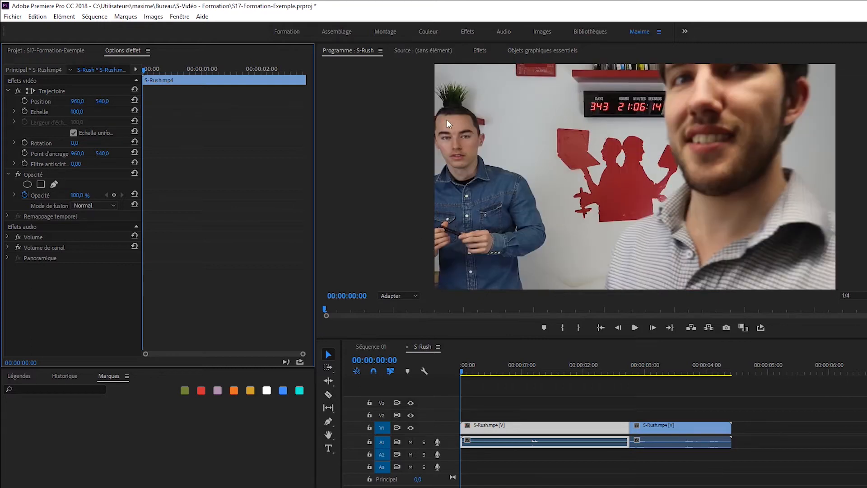
Step: Try a Scale of 105 and a Rotation of 2°, resetting each parameter to its default
mouse_move(76, 111)
left_mouse_down()
mouse_move(90, 112)
mouse_move(70, 112)
left_mouse_up()
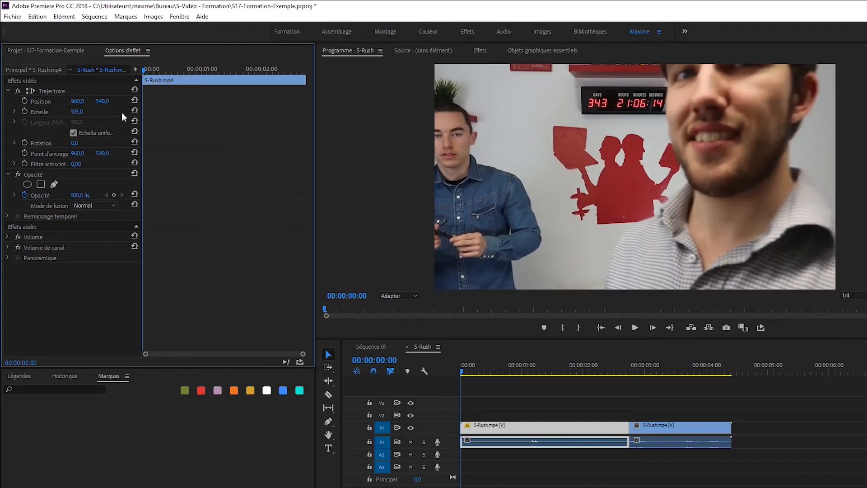
left_click(134, 112)
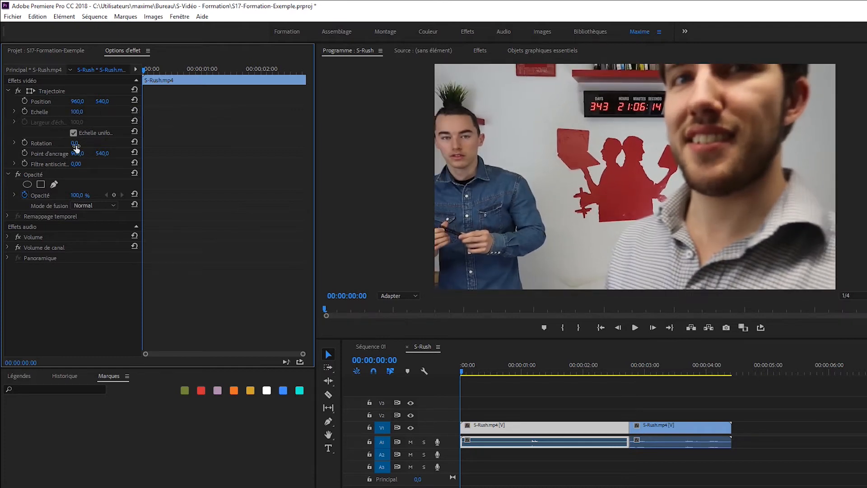
mouse_move(74, 142)
left_mouse_down()
mouse_move(90, 143)
mouse_move(75, 143)
mouse_move(83, 140)
left_mouse_up()
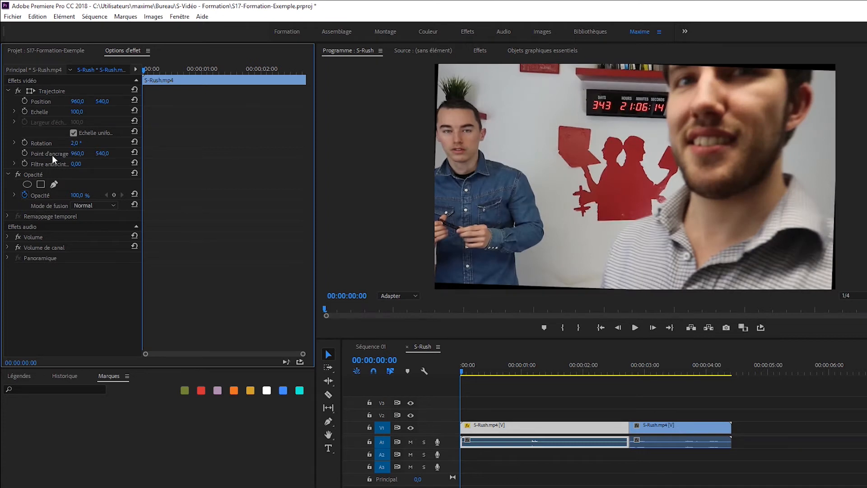
left_click(135, 142)
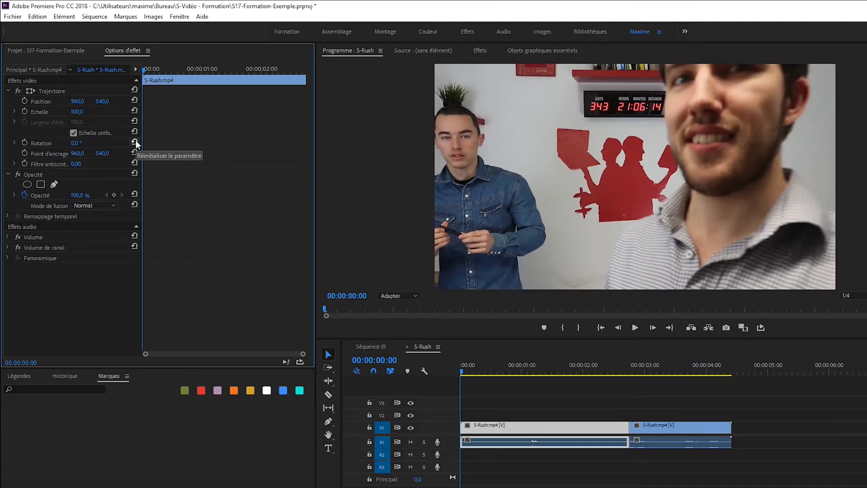
Step: Select the Motion effect and try scrubbing Rotation, then reset Rotation
left_click(29, 91)
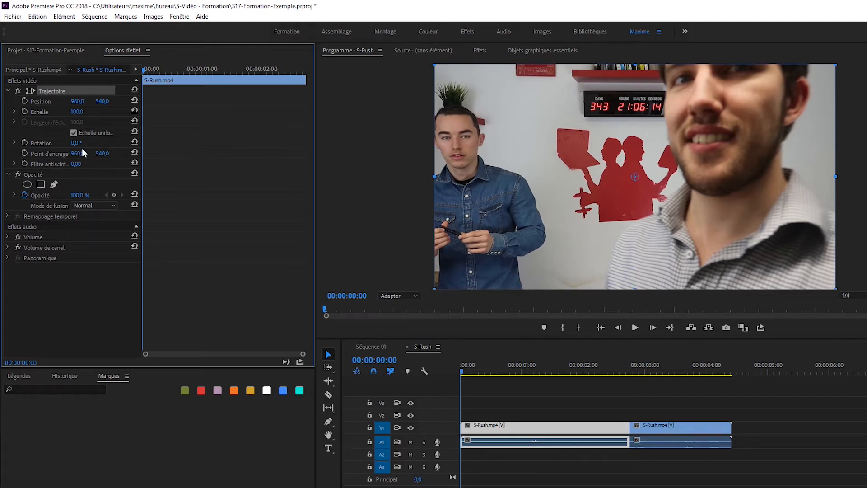
left_click_drag(74, 143, 167, 143)
left_click_drag(108, 143, 116, 147)
left_click(134, 142)
Step: Move the anchor point onto the wall silhouette, rotate the clip about 160° around it, then reset Rotation, Anchor Point and Position
left_click(638, 182)
left_click_drag(579, 162, 533, 143)
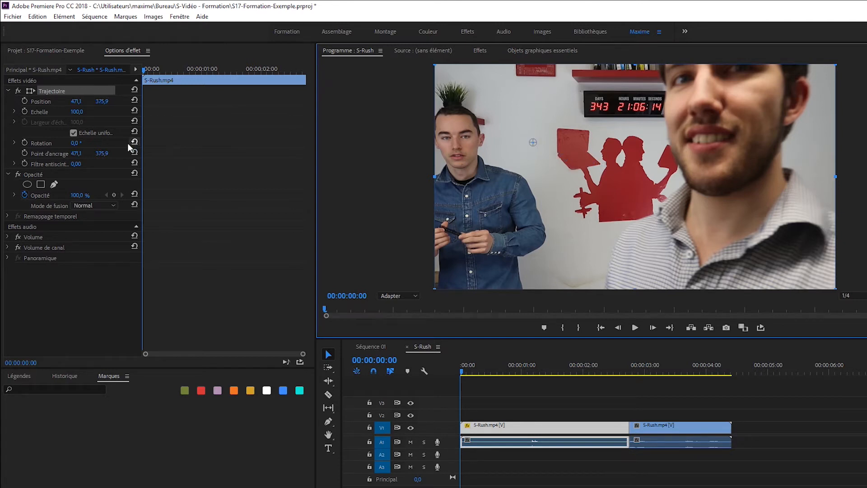
left_click_drag(74, 143, 275, 155)
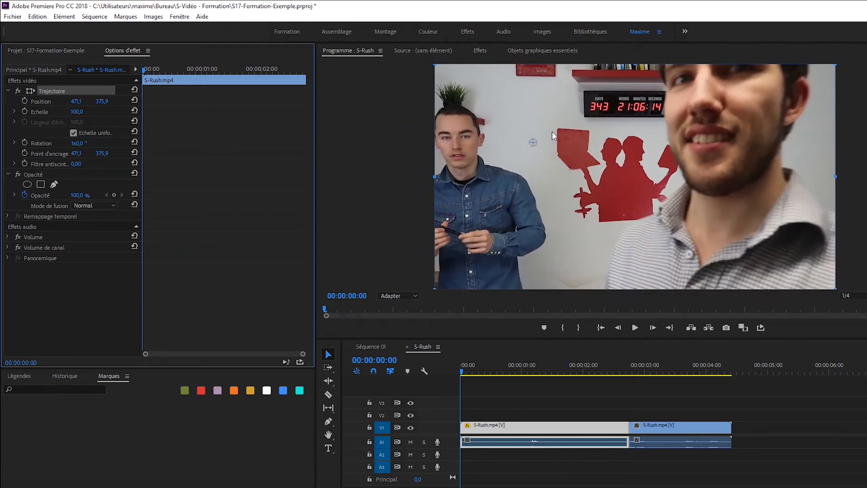
left_click(134, 143)
left_click(134, 154)
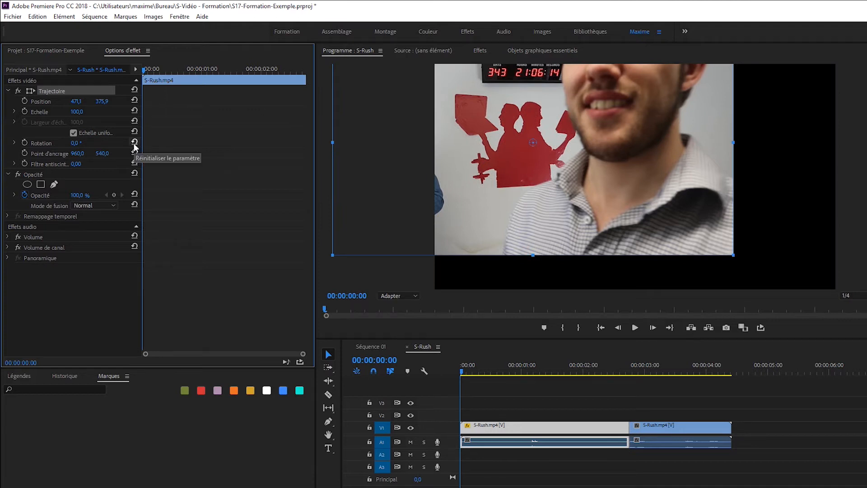
left_click(134, 101)
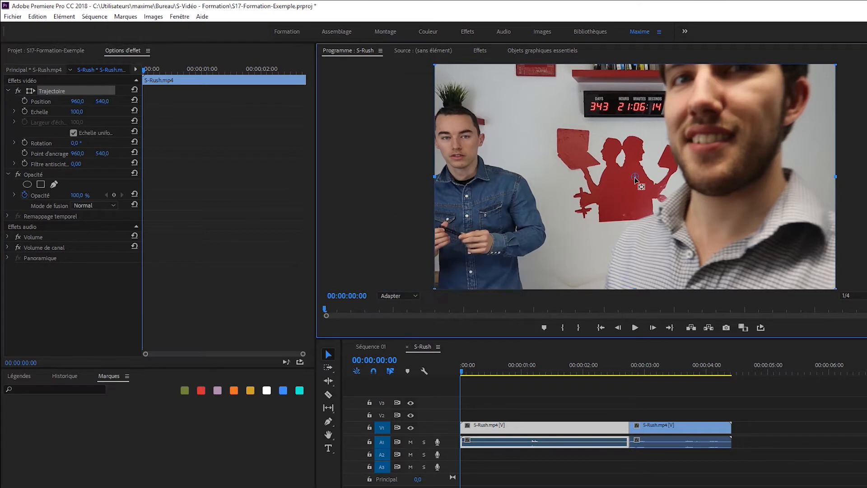
Step: Move the anchor point onto the left person's face, set Scale to 105, then reset Anchor Point and Position
left_click_drag(540, 144, 457, 156)
left_click(78, 113)
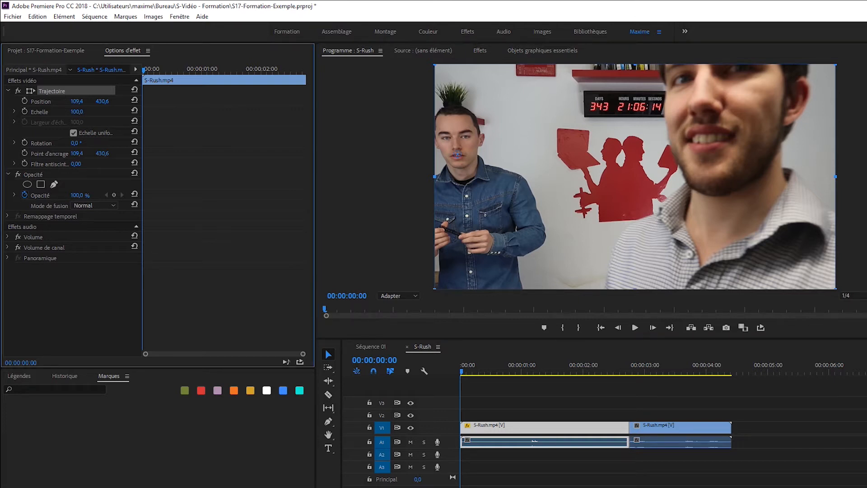
mouse_move(78, 113)
left_mouse_down()
mouse_move(211, 113)
mouse_move(80, 112)
left_mouse_up()
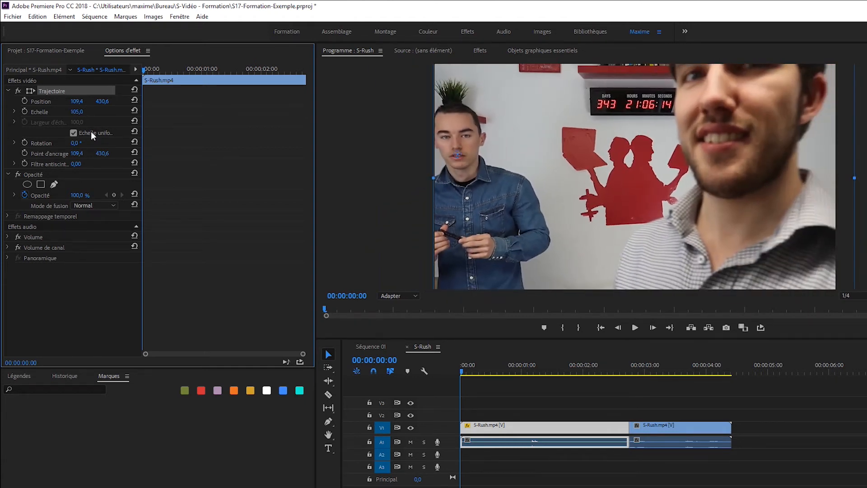
left_click(134, 153)
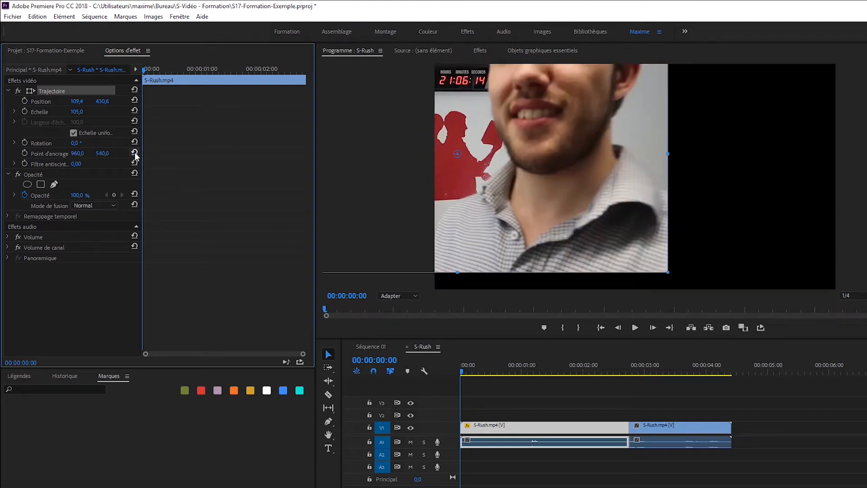
left_click(135, 100)
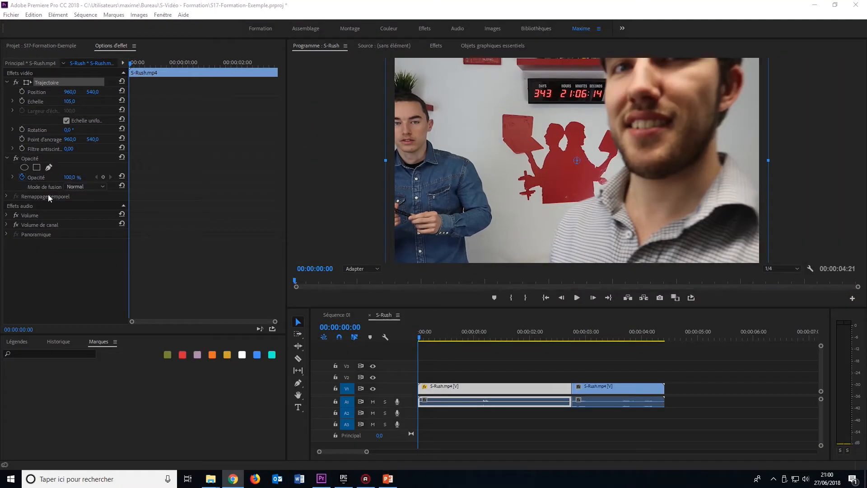
Step: Draw an ellipse opacity mask on the clip and move it over the left person's face
left_click(71, 179)
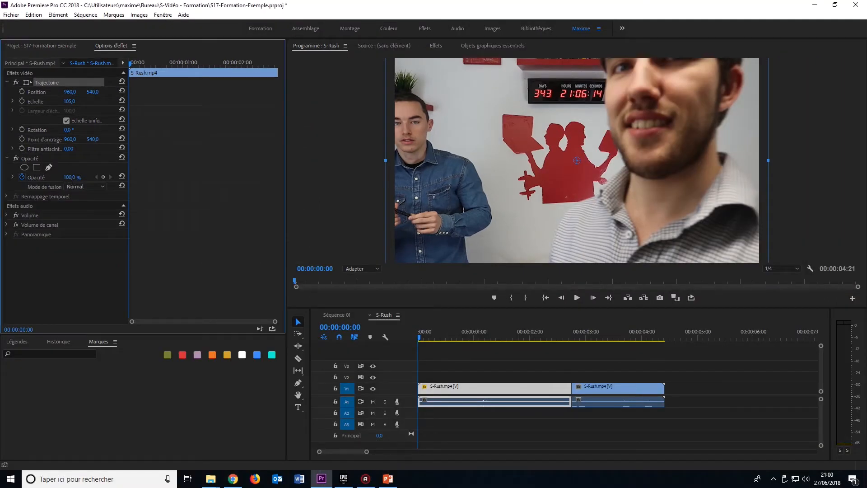
mouse_move(72, 178)
left_mouse_down()
mouse_move(26, 178)
mouse_move(71, 177)
left_mouse_up()
left_click(24, 167)
left_click_drag(559, 151, 516, 167)
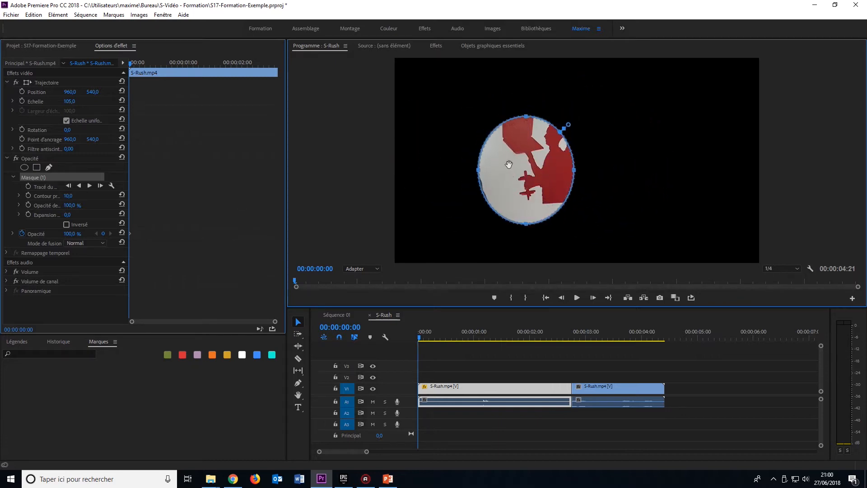
left_click_drag(517, 188, 387, 157)
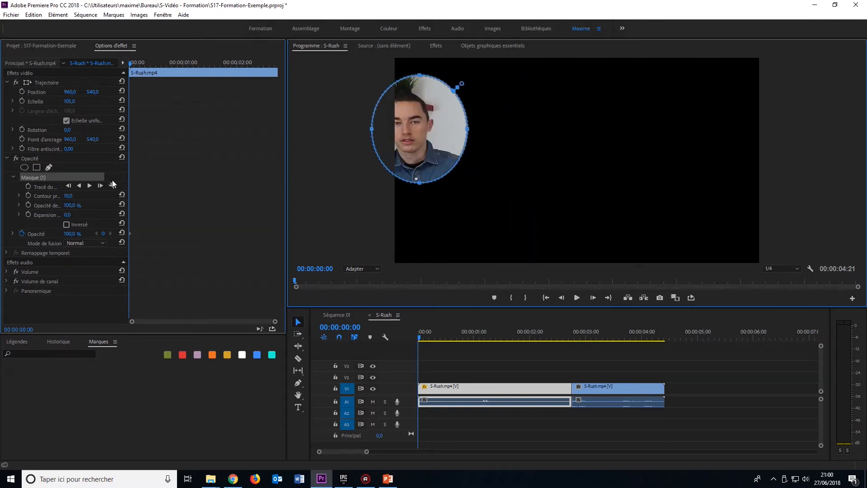
Step: Add a second ellipse mask and position it over the wall silhouette in the frame centre
left_click(24, 167)
left_click_drag(580, 146, 649, 99)
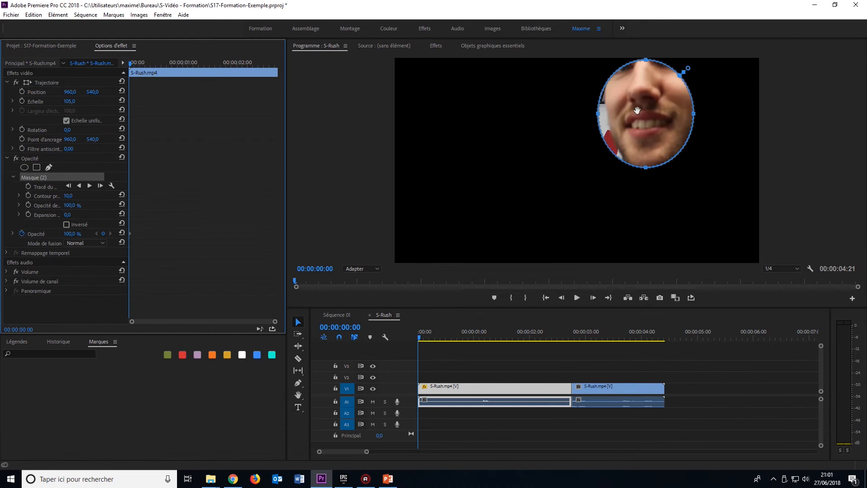
left_click_drag(636, 110, 539, 151)
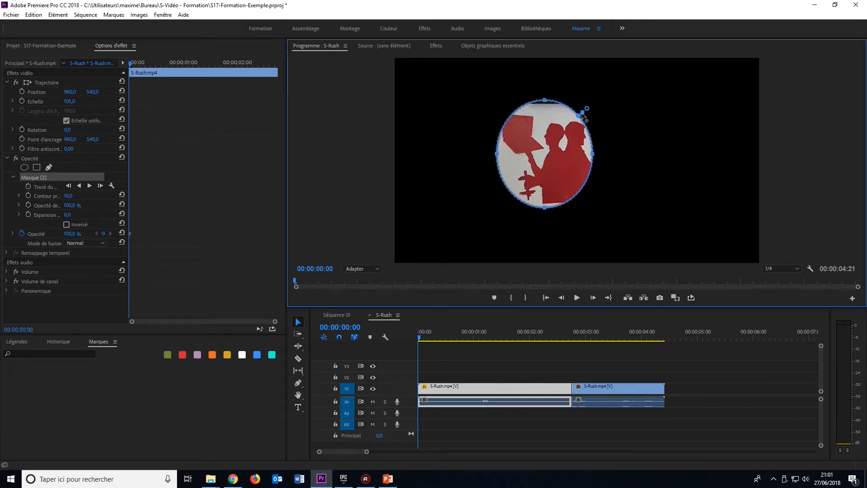
left_click_drag(582, 116, 588, 110)
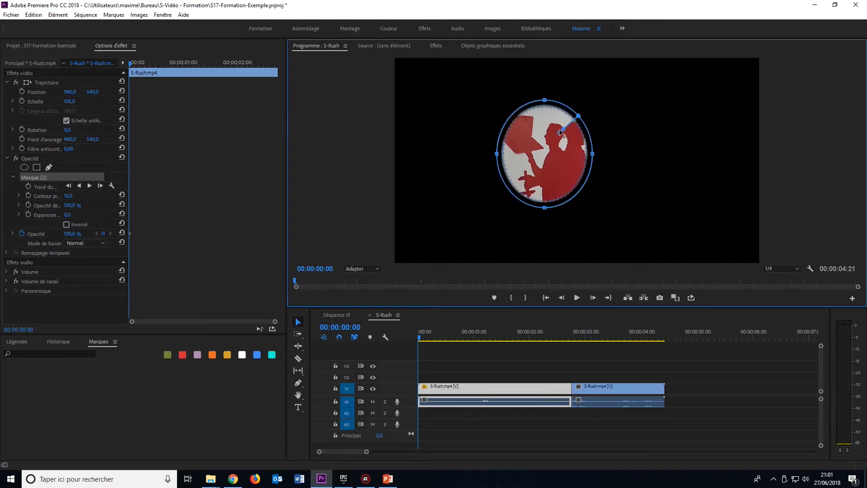
Step: Toggle the mask's Inversé option on and off and reposition the mask over the silhouette
left_click(66, 225)
left_click_drag(531, 145, 519, 159)
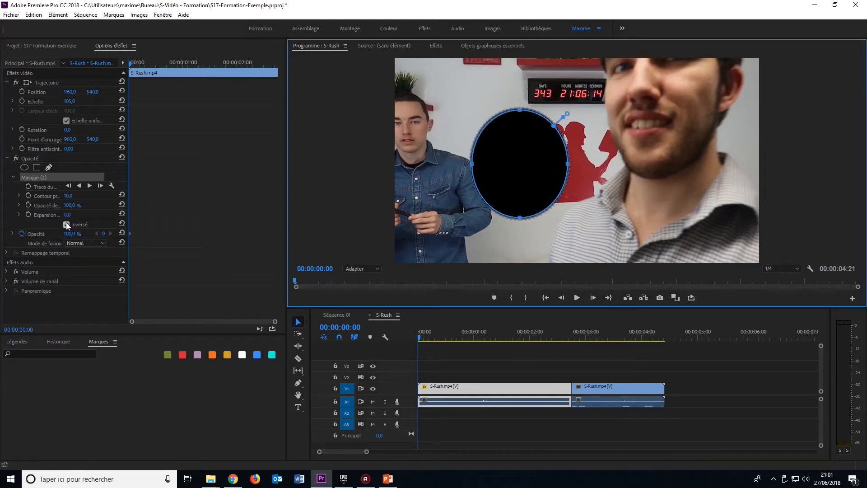
left_click(66, 224)
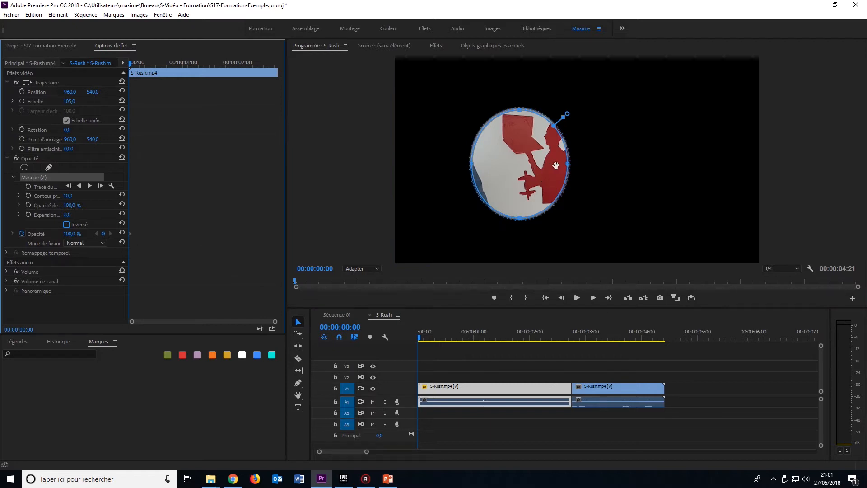
left_click_drag(501, 157, 550, 157)
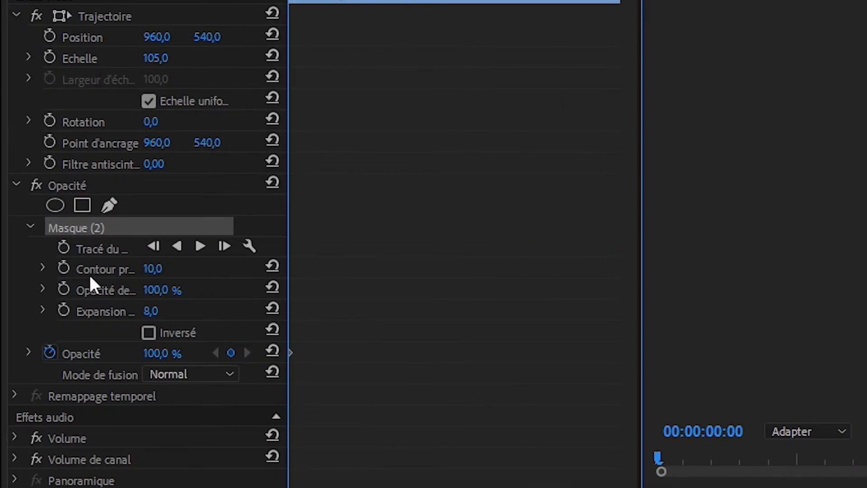
Step: Soften the mask to a feather of about 454 and an expansion of about 111 using its values and on-screen handles
left_click_drag(147, 263, 447, 264)
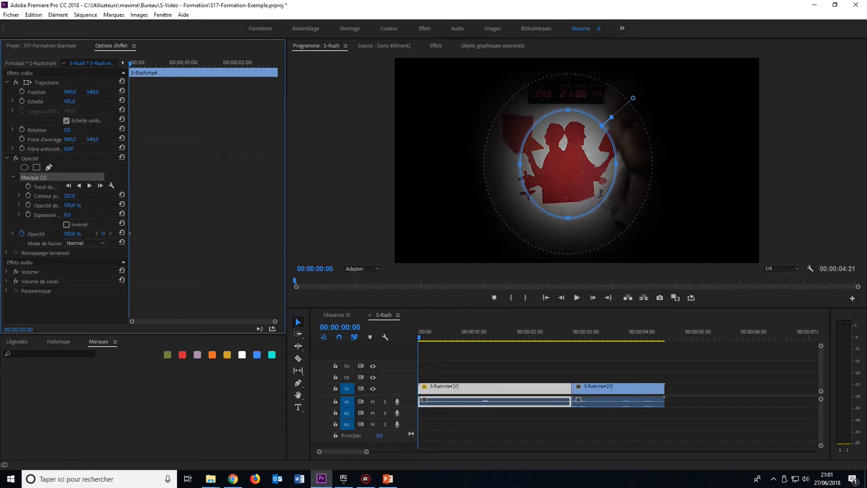
left_click_drag(209, 195, 278, 196)
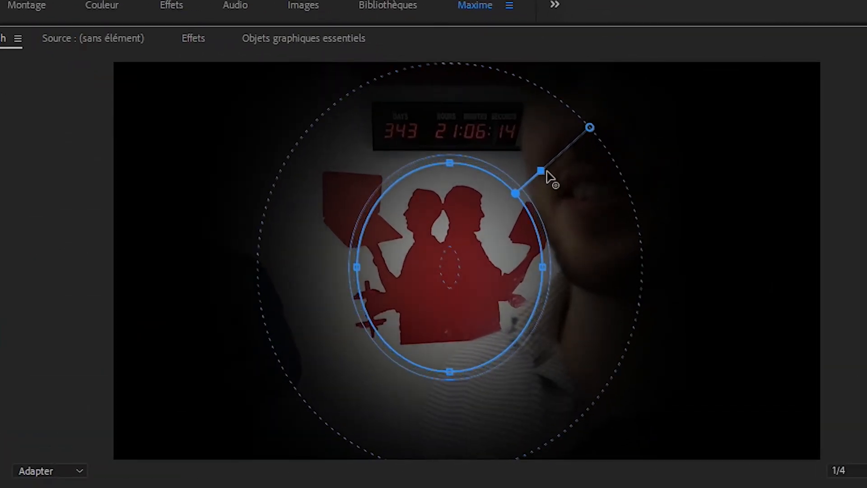
left_click_drag(535, 180, 499, 224)
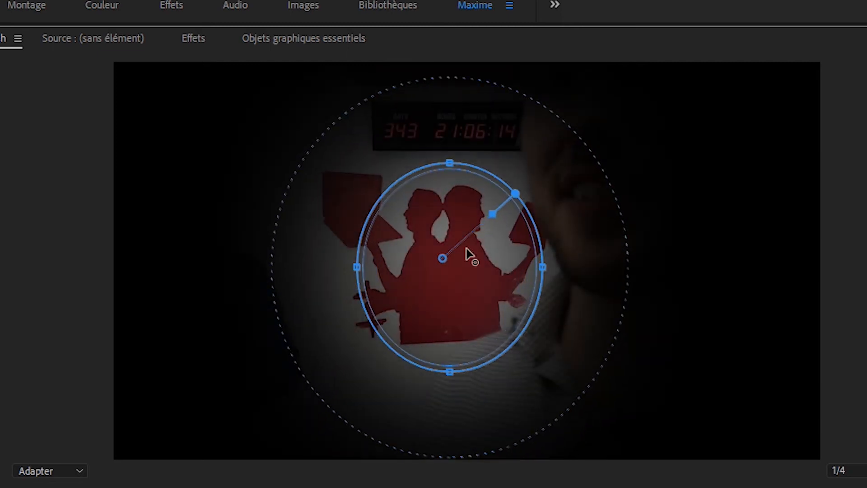
left_click_drag(447, 263, 459, 250)
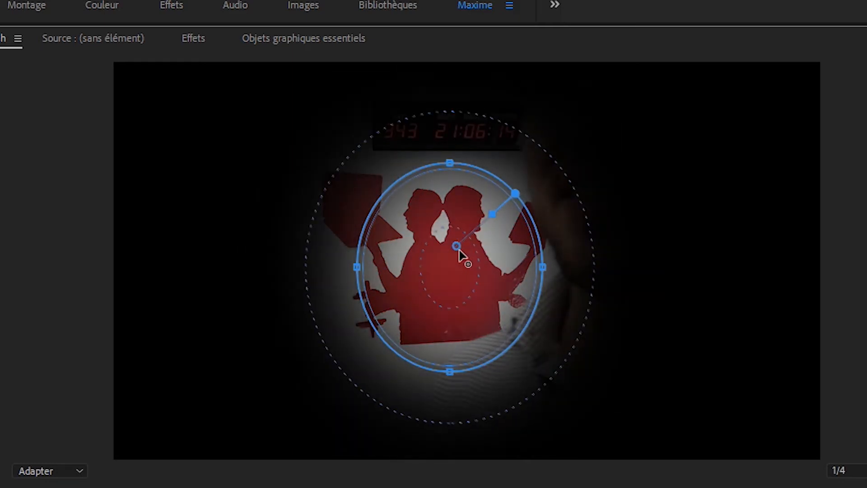
left_click_drag(492, 215, 598, 200)
mouse_move(597, 120)
left_mouse_down()
mouse_move(583, 135)
mouse_move(609, 110)
left_mouse_up()
mouse_move(559, 155)
left_mouse_down()
mouse_move(600, 131)
mouse_move(574, 164)
left_mouse_up()
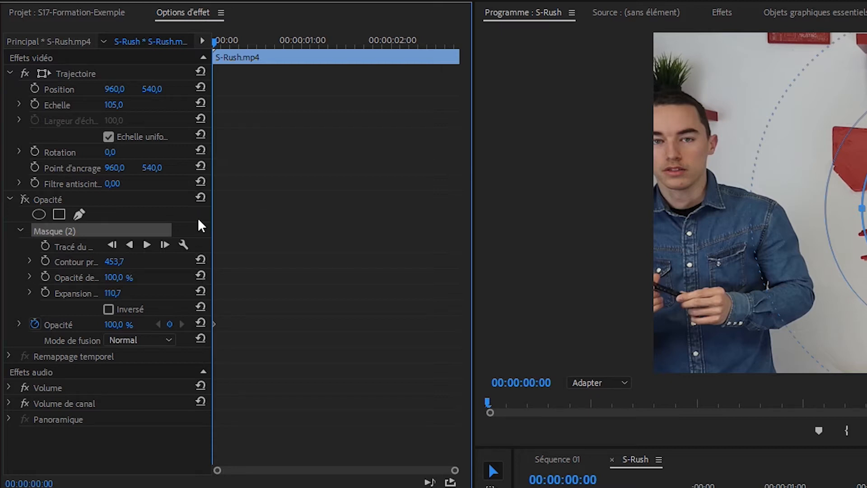
Step: Open the Effects panel and browse the presets of the Limitateur fixe audio effect on the clip
left_click(721, 12)
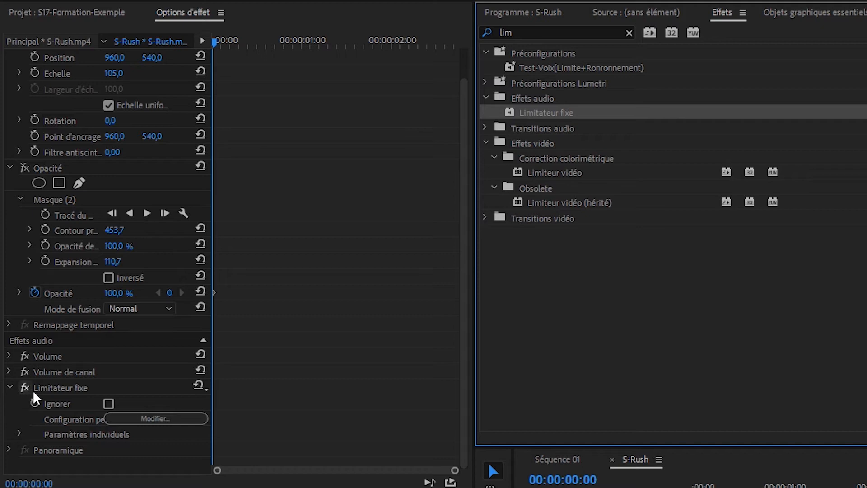
left_click(205, 389)
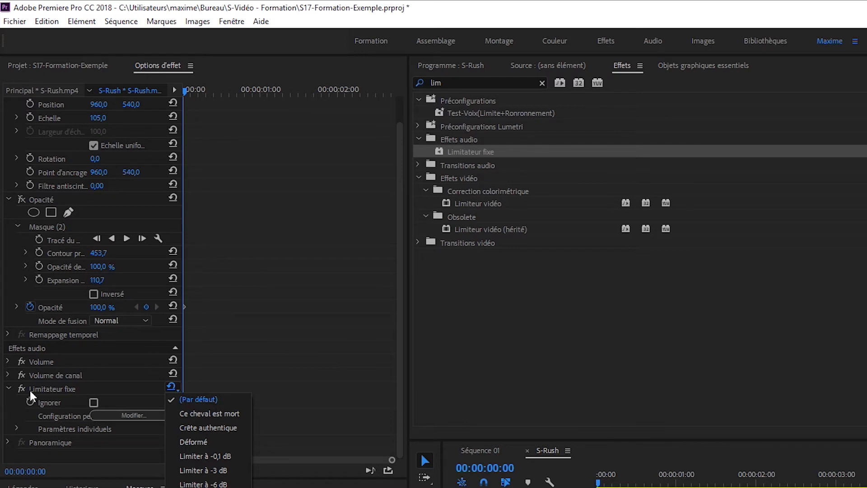
left_click(31, 388)
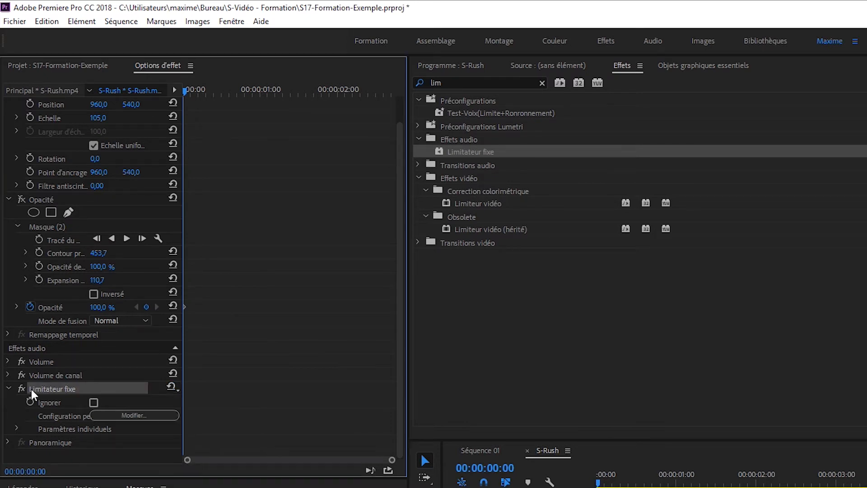
Step: Remove the Limitateur fixe effect from the clip and reapply it from the Effects panel
key("Delete")
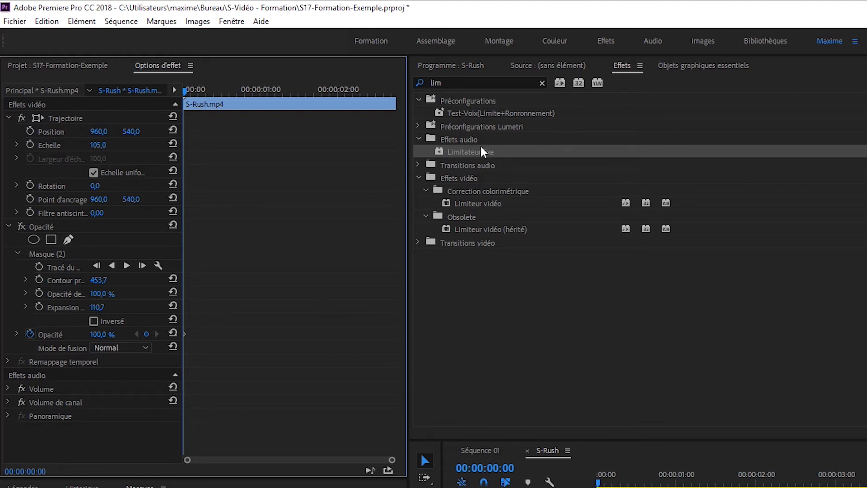
left_click_drag(471, 151, 627, 486)
Step: Search the effects for flou and apply the Flou gaussien effect to the clip
left_click(458, 81)
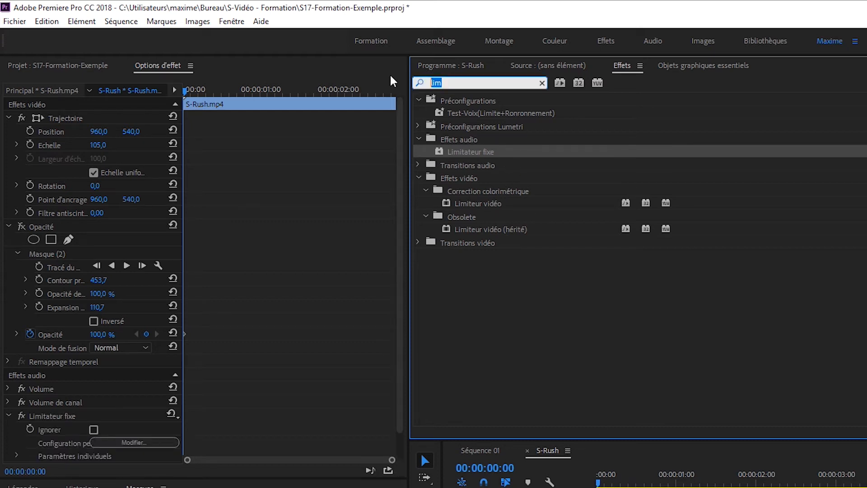
type("flou")
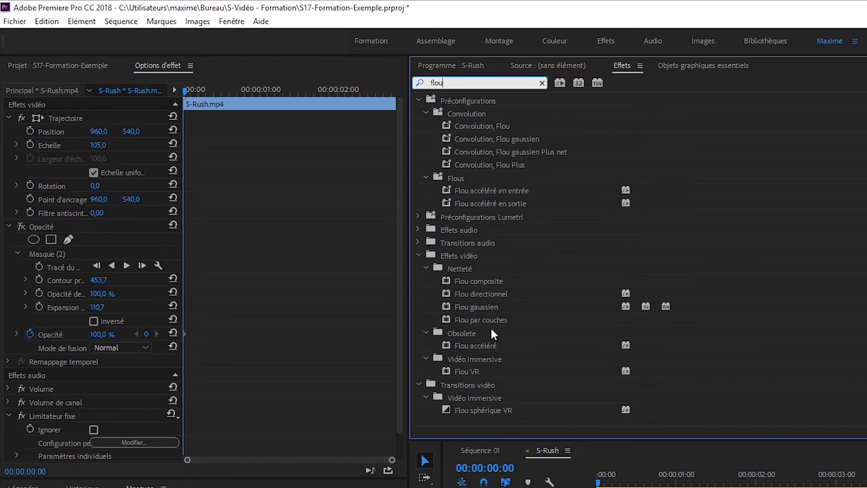
left_click(480, 306)
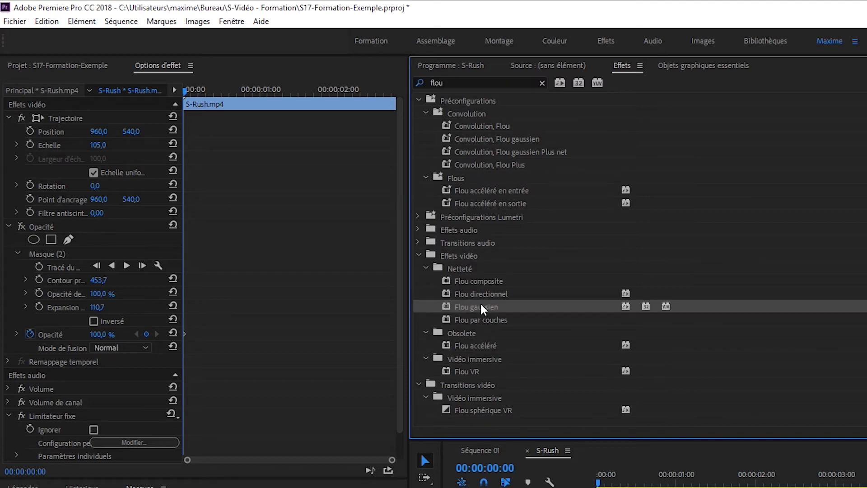
left_click_drag(480, 307, 635, 487)
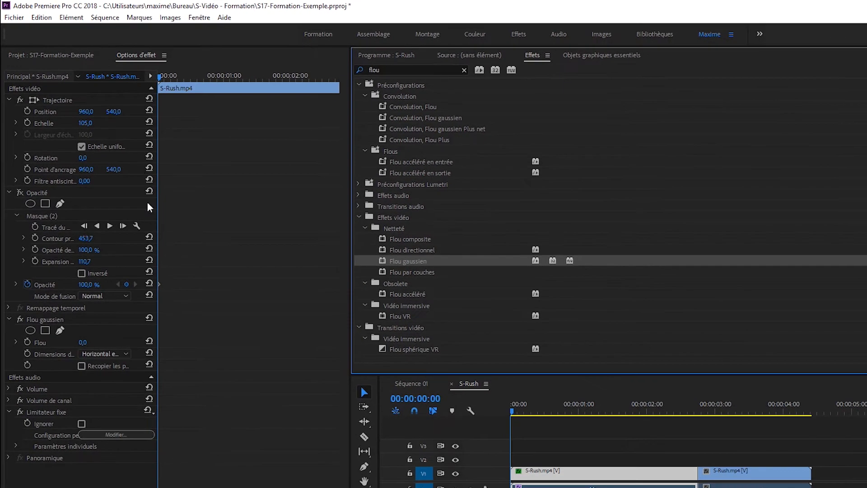
left_click(46, 320)
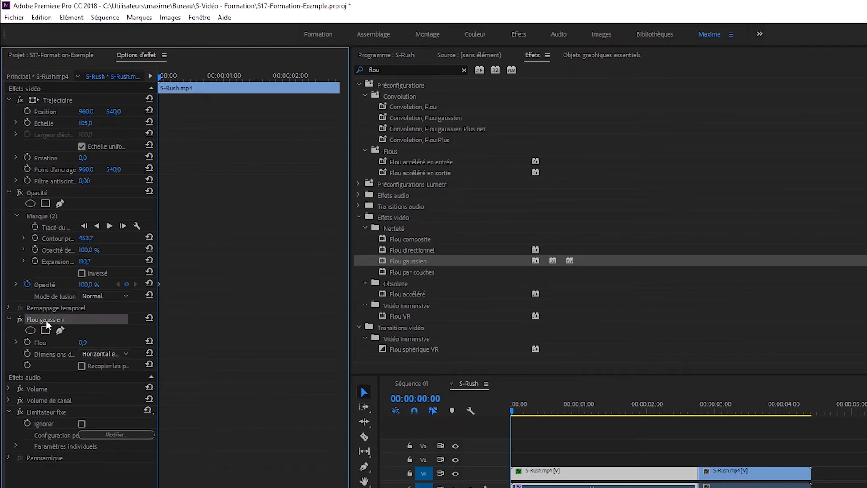
left_click(39, 411)
right_click(39, 411)
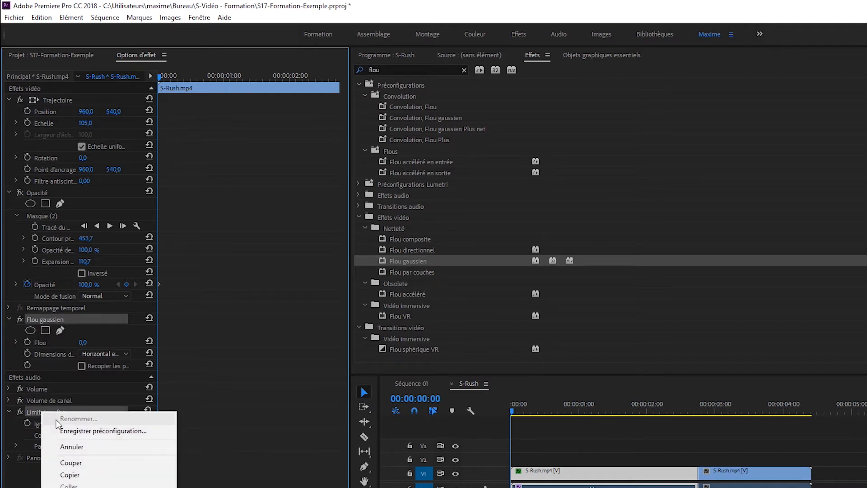
left_click(103, 431)
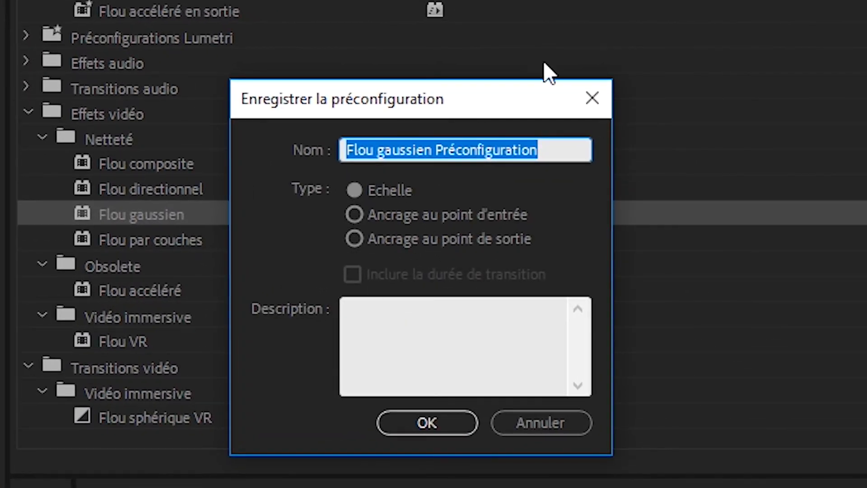
left_click(600, 89)
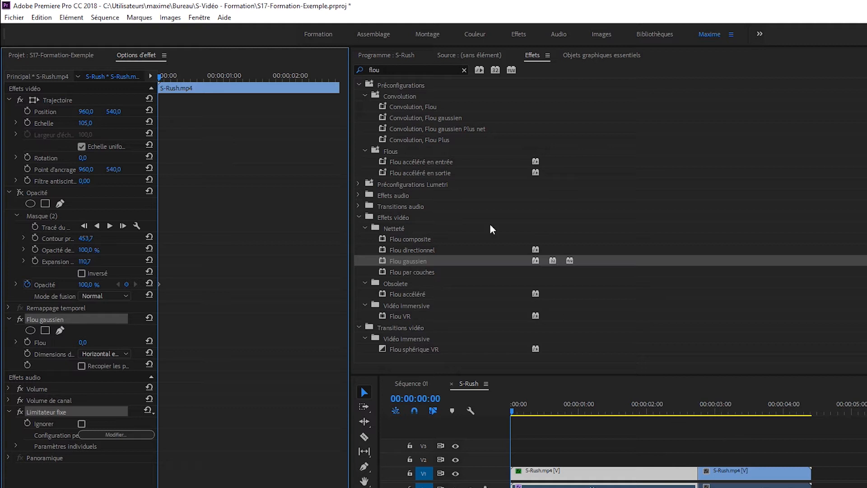
Step: Clear the effects search and apply the RéductionSon-PC preset to the second clip in the timeline
left_click(359, 217)
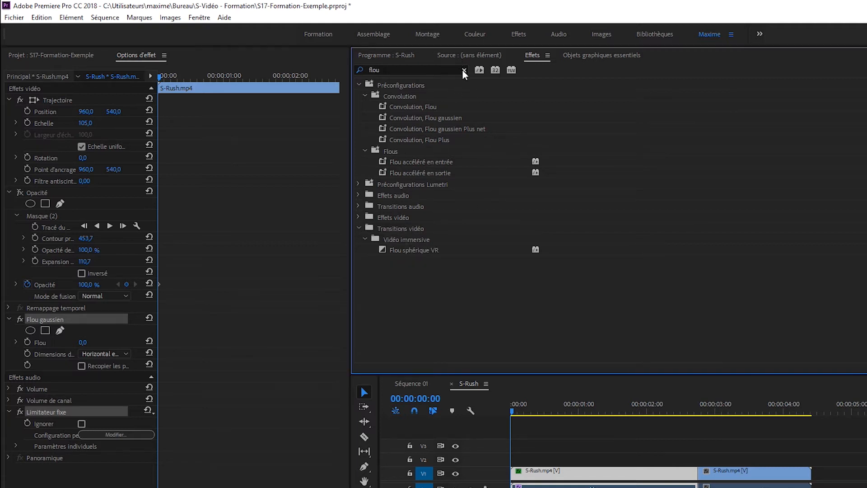
left_click(463, 70)
left_click(358, 85)
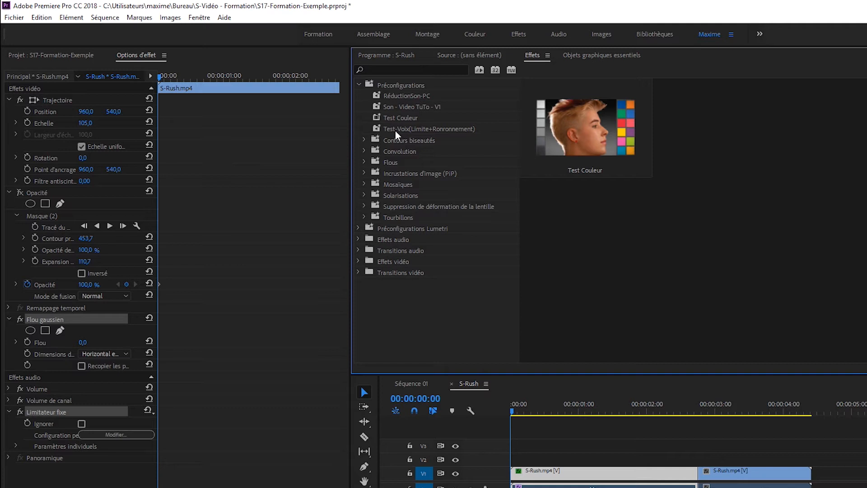
left_click(407, 96)
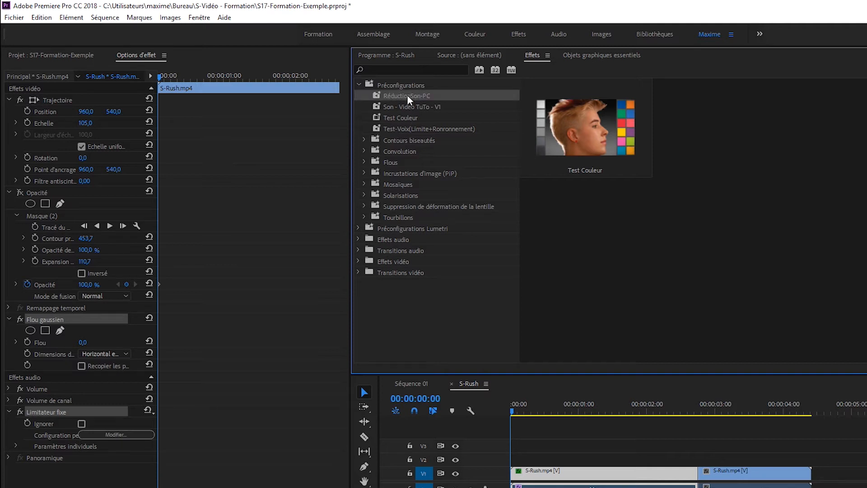
left_click_drag(407, 96, 624, 473)
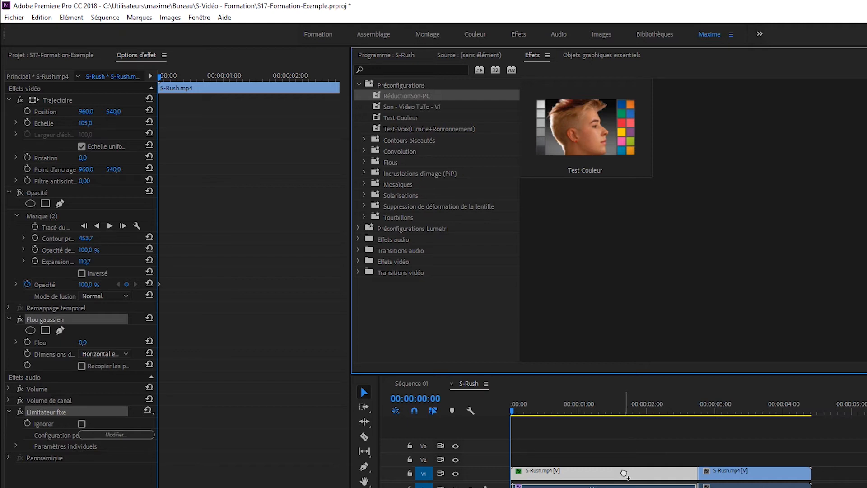
left_click_drag(624, 473, 624, 473)
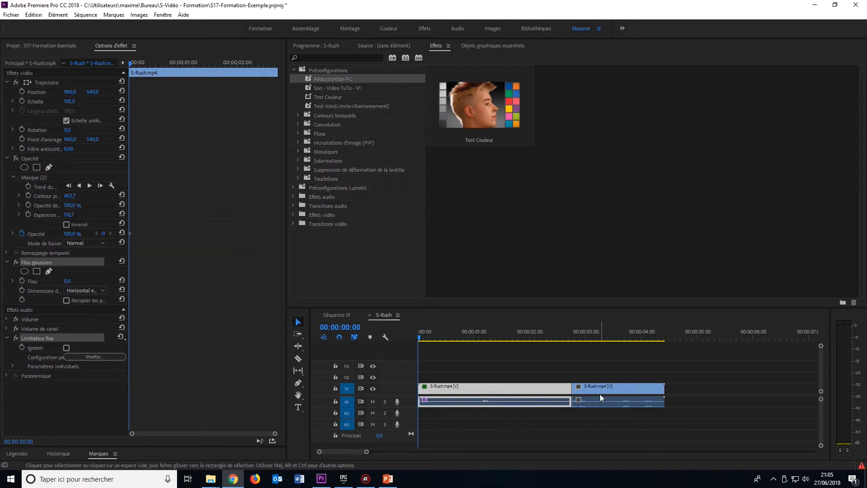
Step: Copy the first clip and paste its attributes onto the second clip, including the Limitateur fixe audio effect
right_click(449, 387)
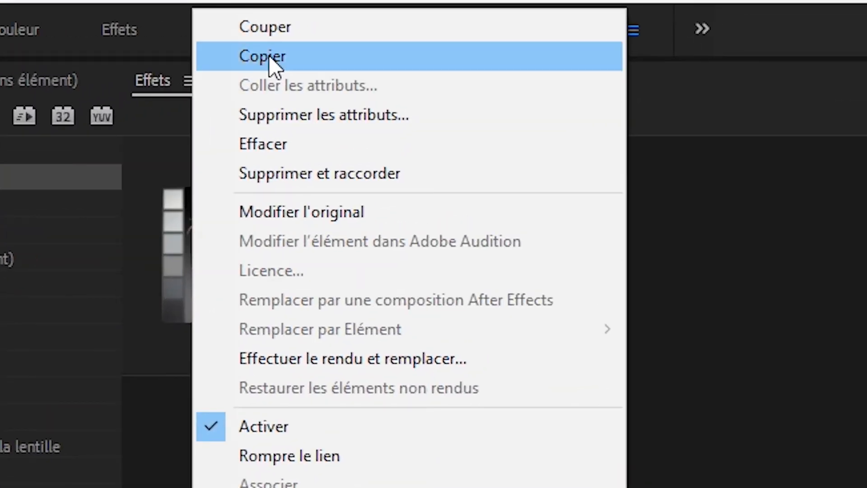
left_click(343, 50)
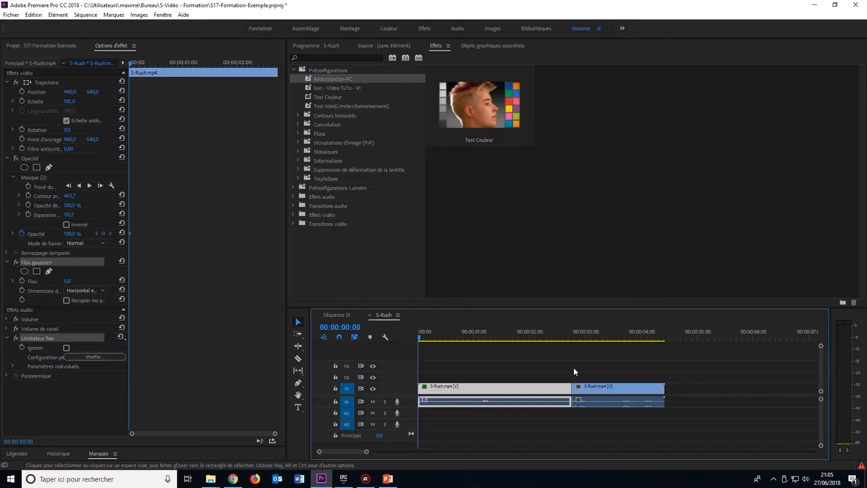
left_click(597, 384)
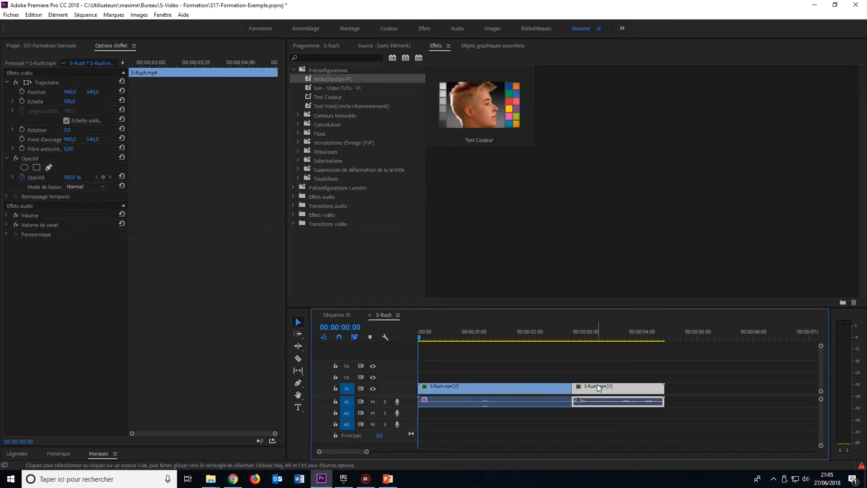
right_click(599, 387)
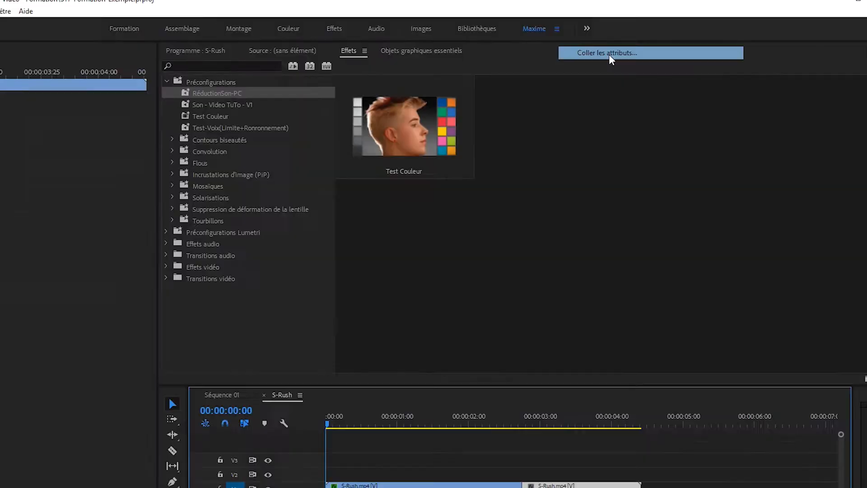
left_click(426, 91)
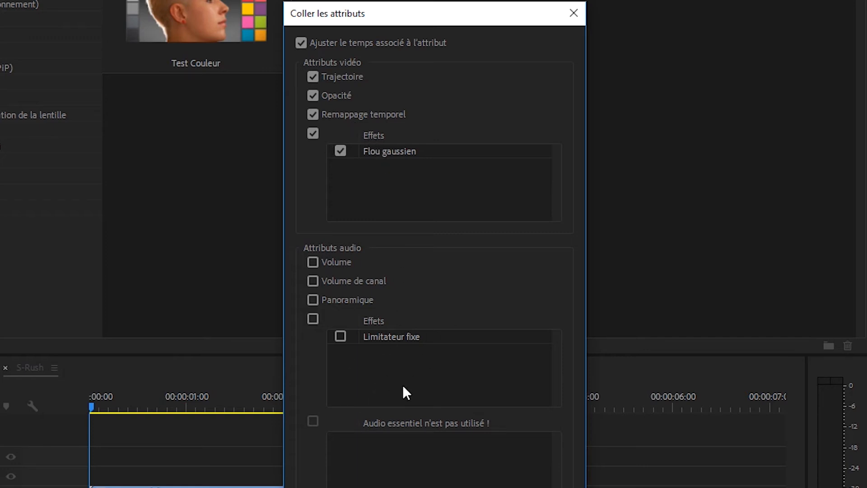
left_click(341, 337)
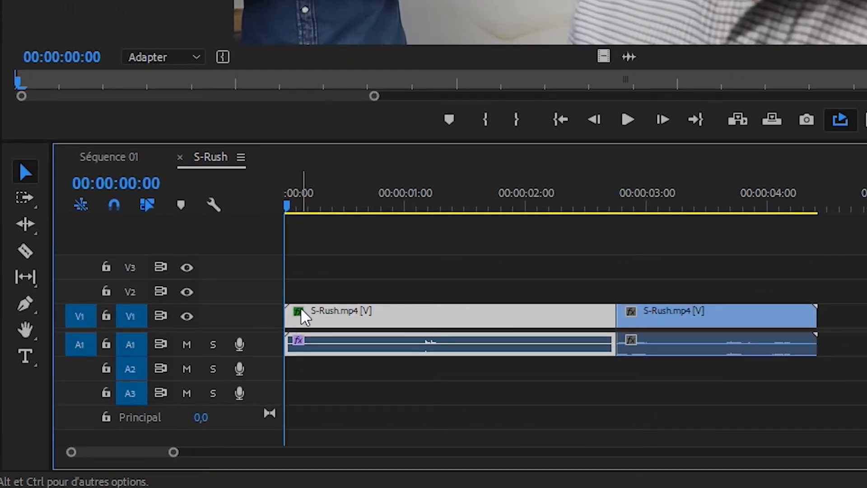
Step: Display the first clip's Remappage temporel Vitesse line through the clip's effect badge
left_click(298, 313)
mouse_move(348, 329)
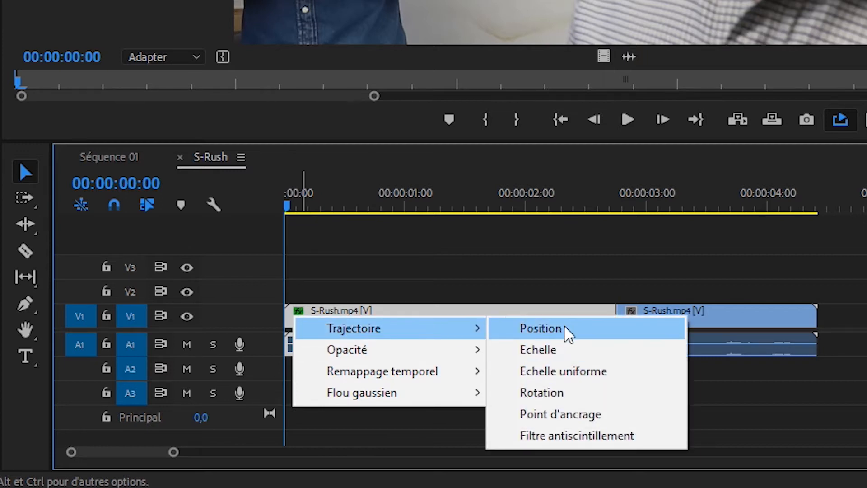
mouse_move(423, 361)
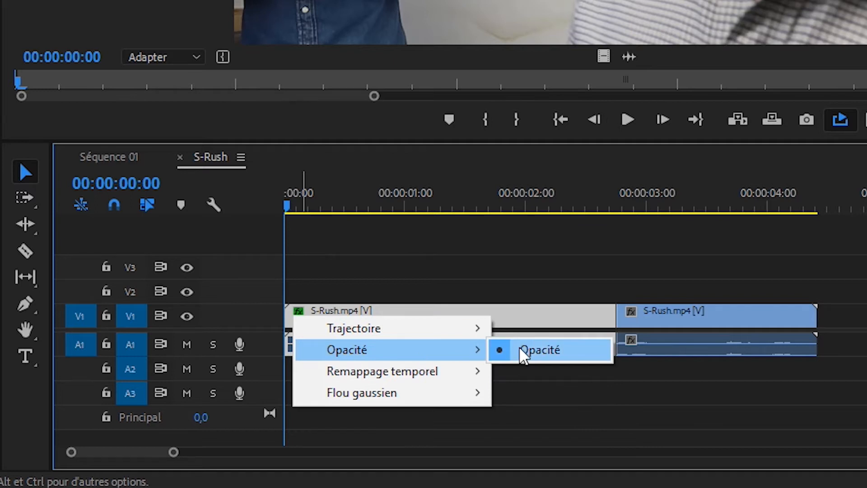
mouse_move(460, 380)
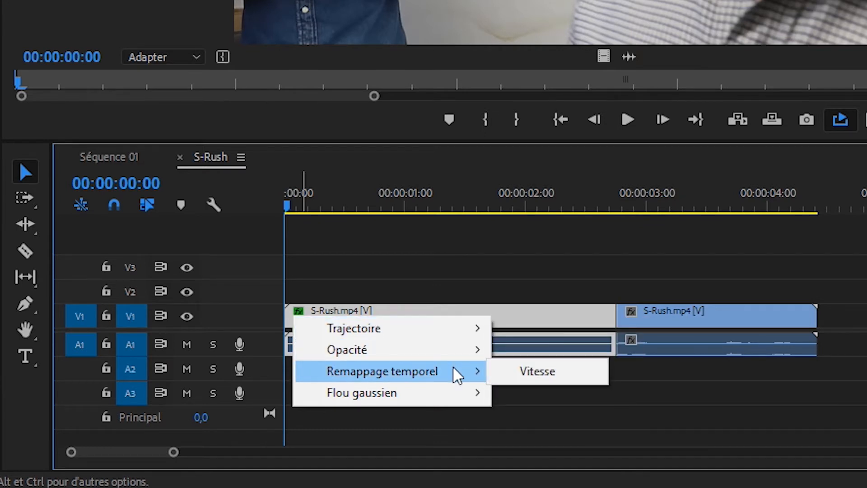
left_click(515, 372)
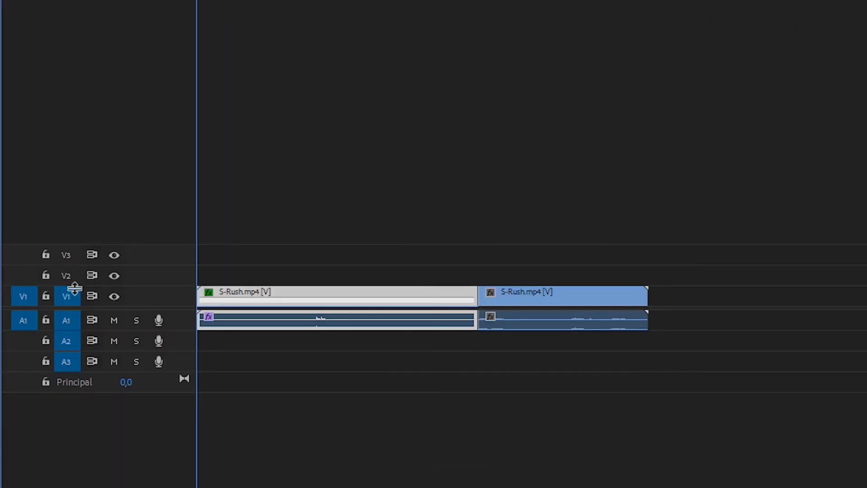
Step: Enlarge the video track height and show the Vitesse speed line on the first clip again
scroll(74, 287, "up", 1)
scroll(75, 288, "up", 8)
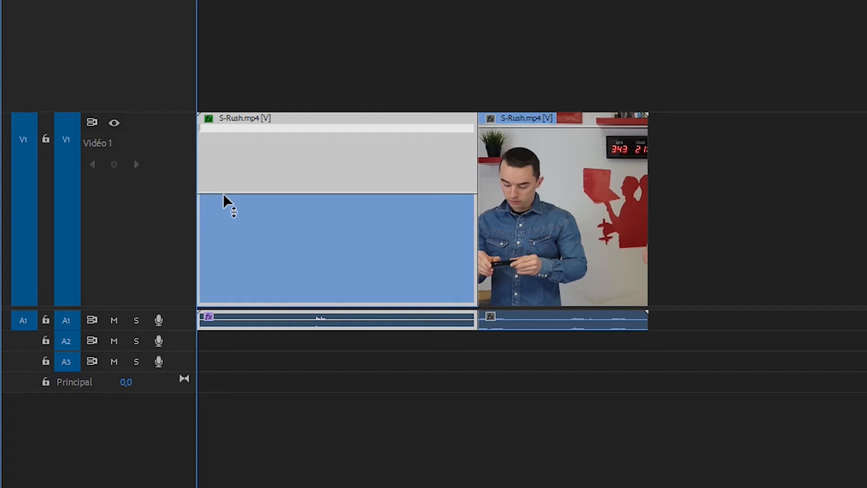
left_click(208, 119)
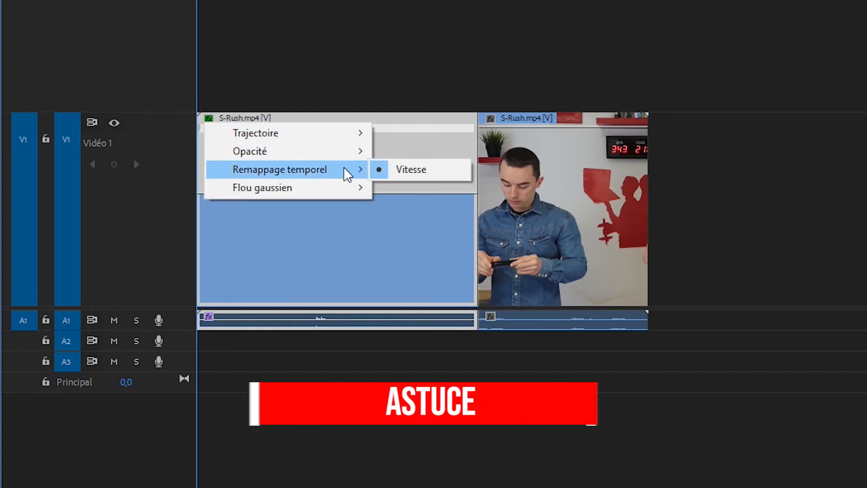
mouse_move(351, 137)
left_click(408, 133)
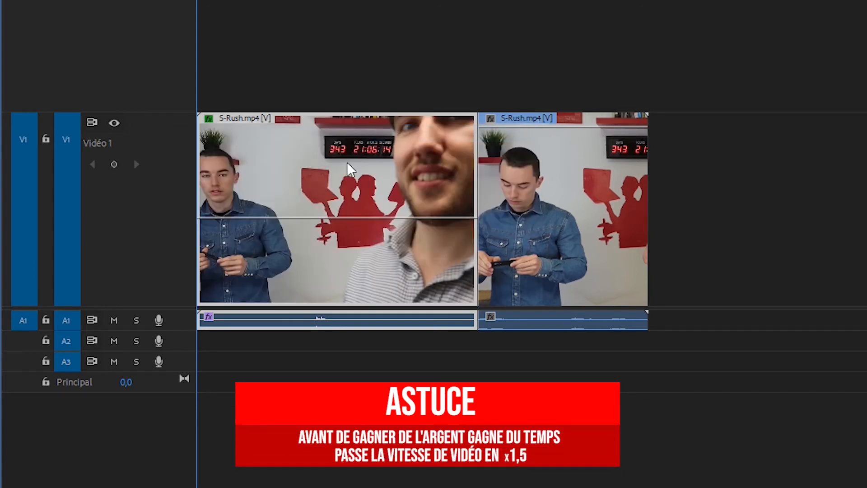
left_click(209, 120)
mouse_move(287, 172)
left_click(403, 174)
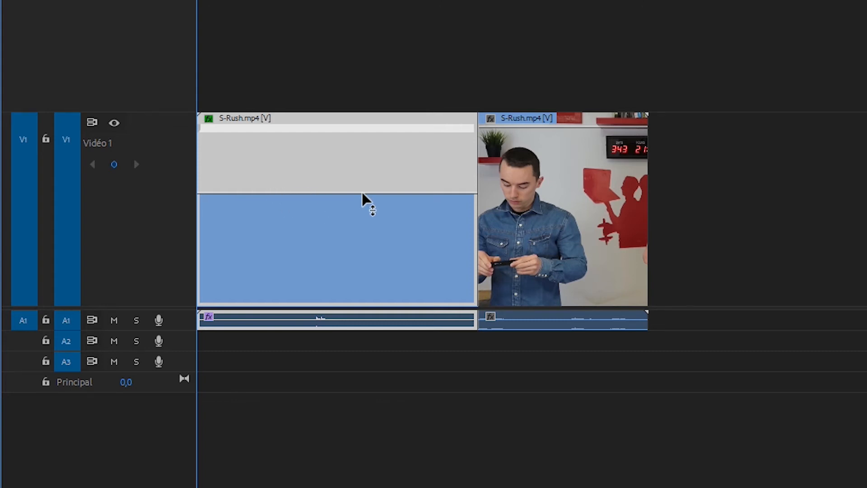
Step: Drag the first clip's speed line up to about 139% and back down to its original speed
left_click_drag(363, 194, 362, 173)
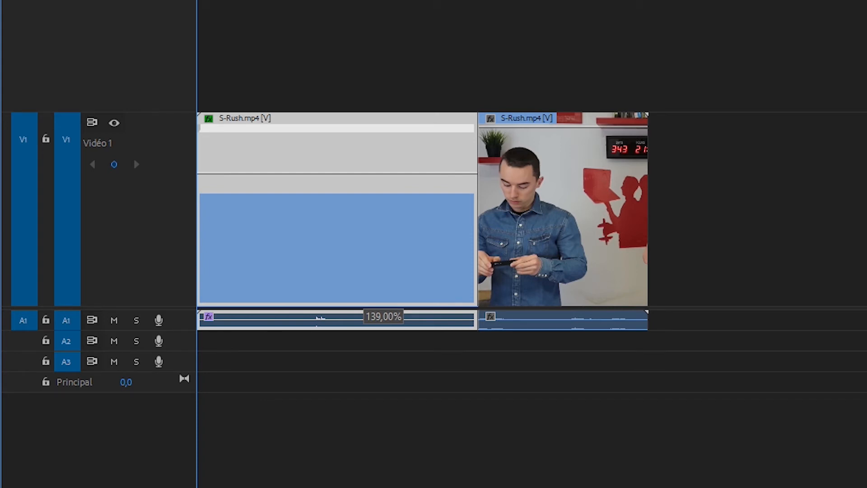
left_click_drag(362, 173, 365, 168)
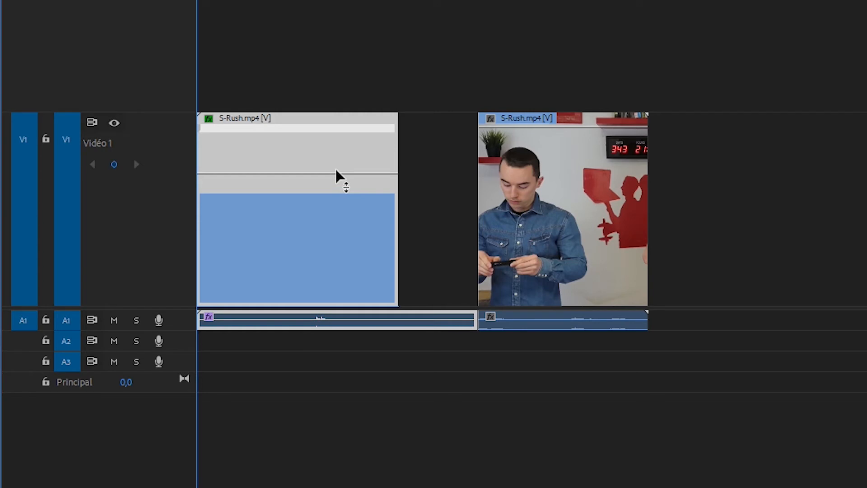
left_click_drag(338, 178, 340, 198)
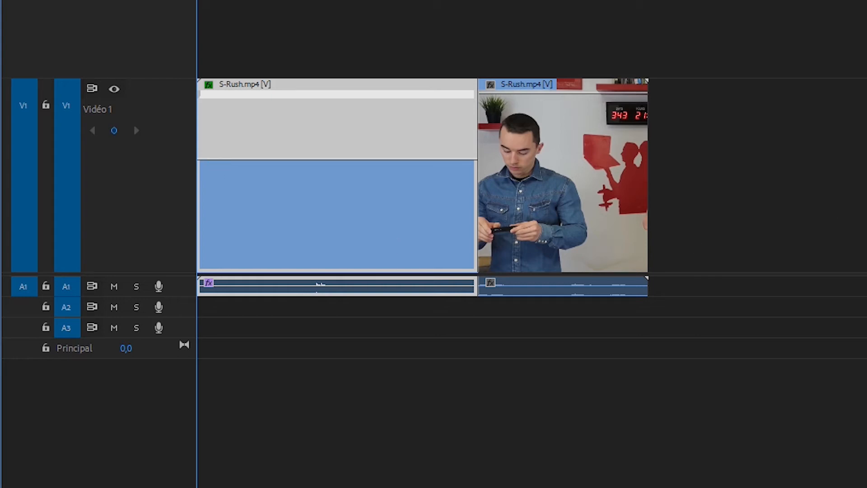
Step: Add a speed keyframe on the first clip at about 00:00:00:35 and move the playhead further along the clip
key("space")
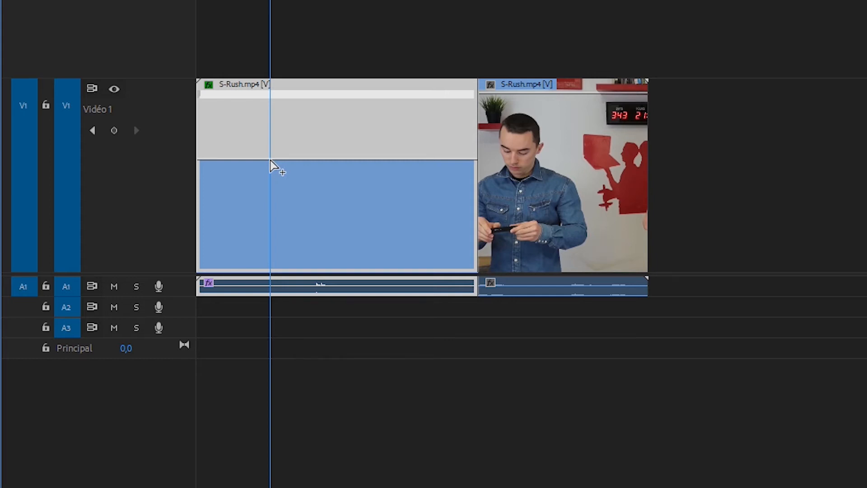
left_click(272, 216, "ctrl")
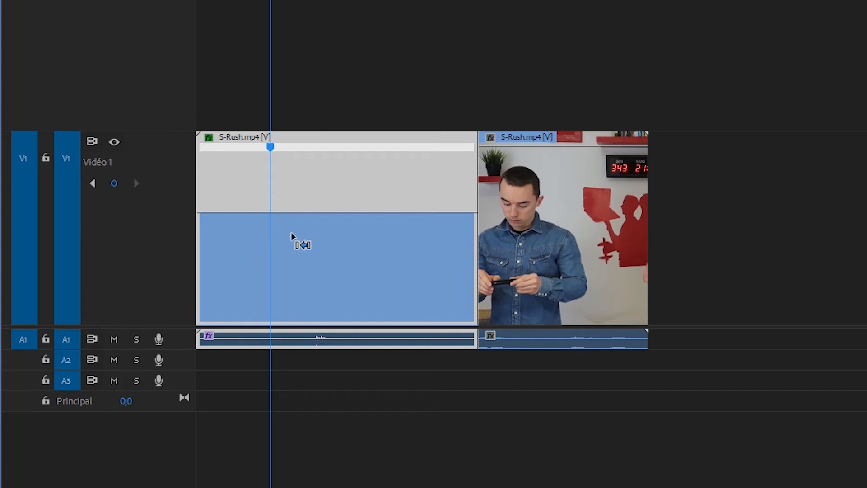
key("ctrl+z")
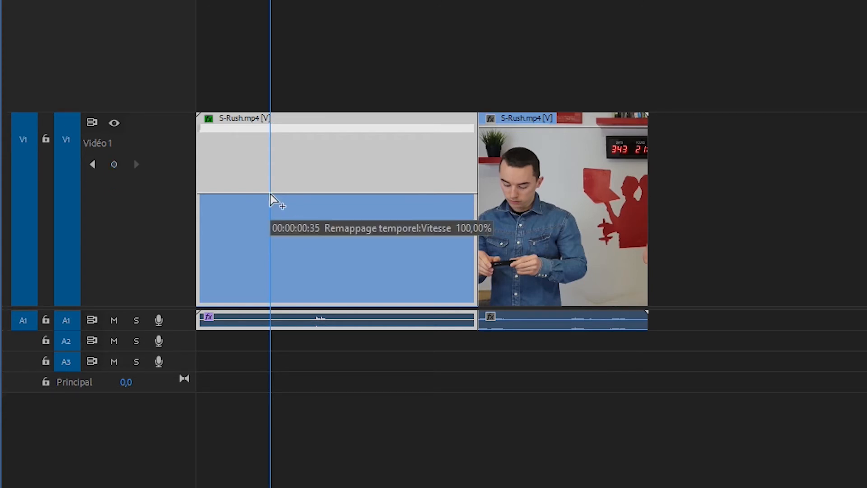
left_click(271, 199, "ctrl")
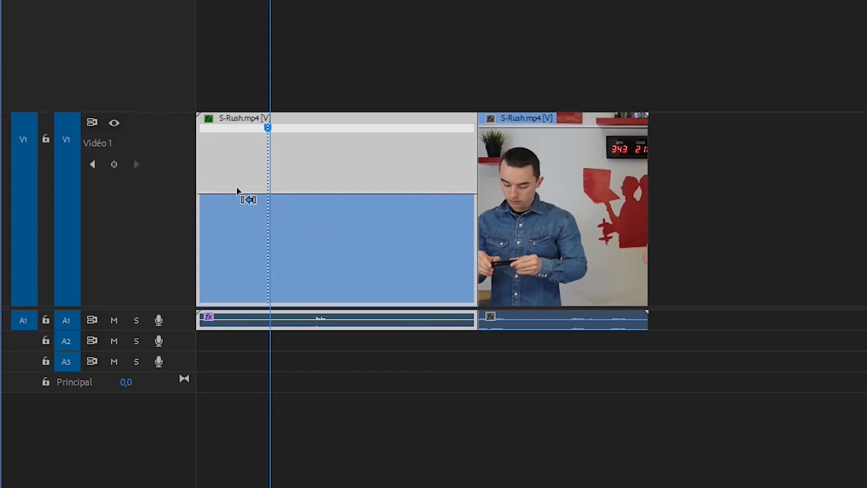
left_click_drag(271, 0, 397, 0)
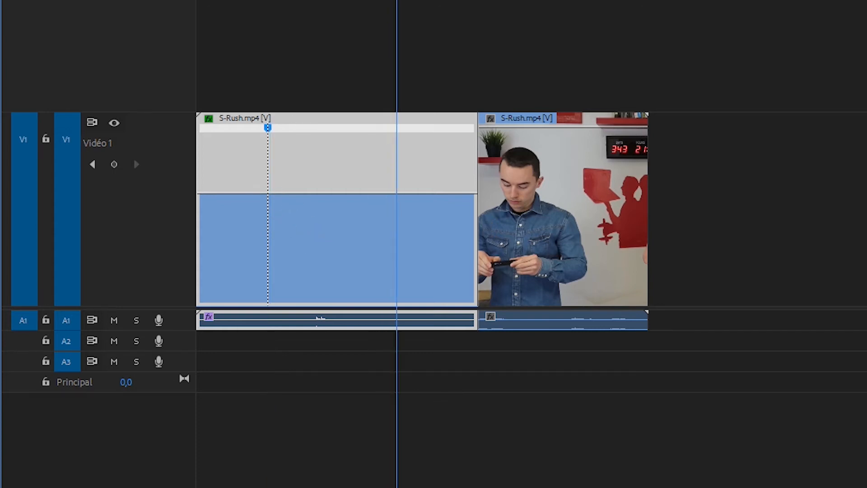
Step: Add a second speed keyframe on the first clip, raise the speed between the two keyframes, and save
left_click(398, 199, "ctrl")
left_click_drag(334, 193, 319, 175)
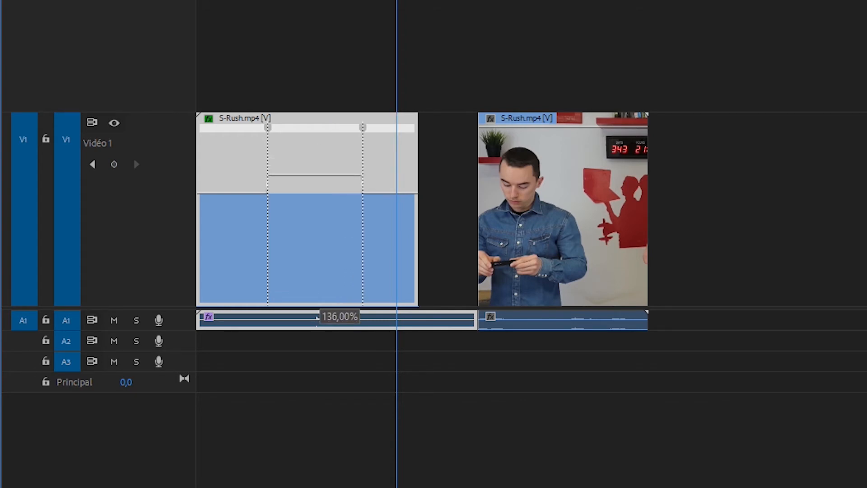
left_click_drag(320, 174, 323, 155)
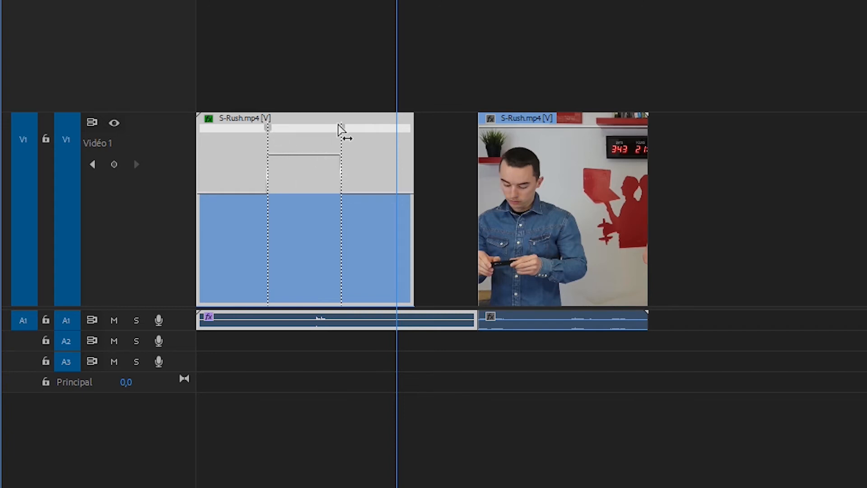
key("ctrl+s")
Step: Split the second speed keyframe into a gradual speed ramp and play back the result
left_click_drag(344, 134, 315, 136)
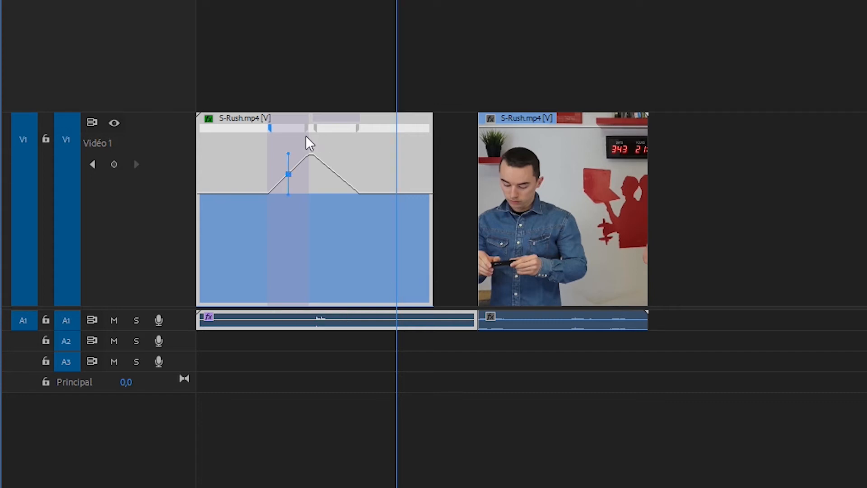
left_click_drag(397, 2, 247, 2)
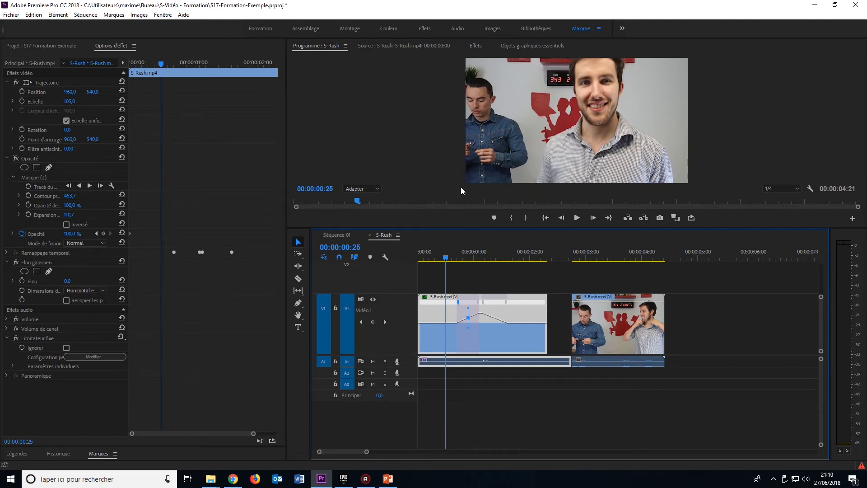
key("space")
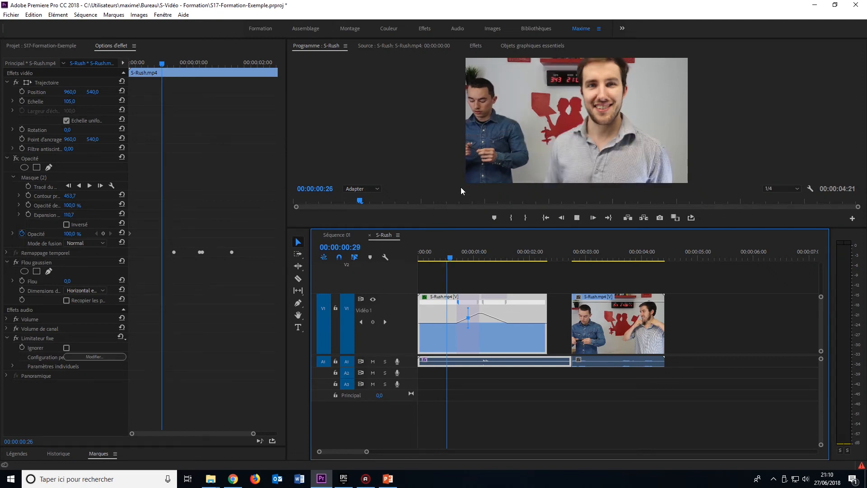
key("space")
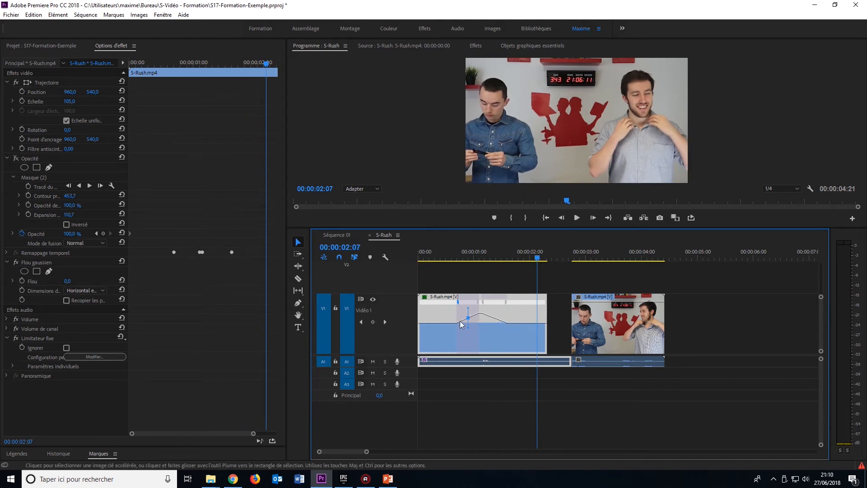
Step: Drag the speed ramp further along the first clip and play the clip from its start
left_click_drag(461, 305, 532, 304)
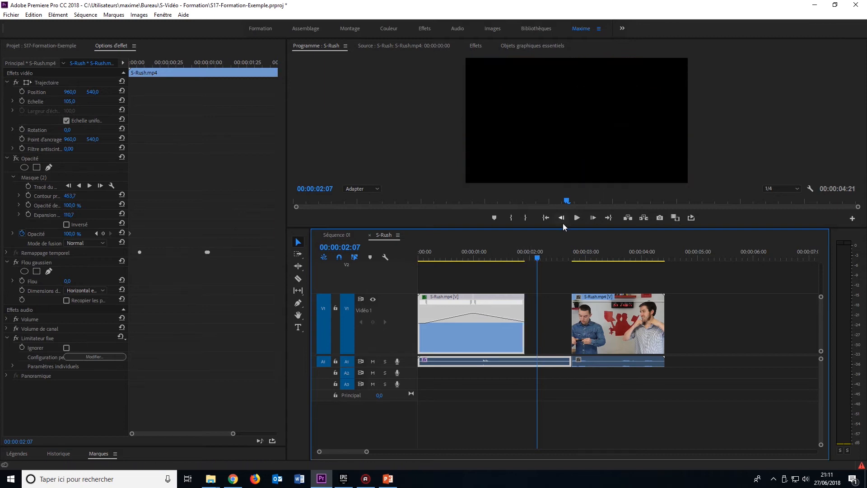
left_click_drag(537, 260, 419, 259)
key("space")
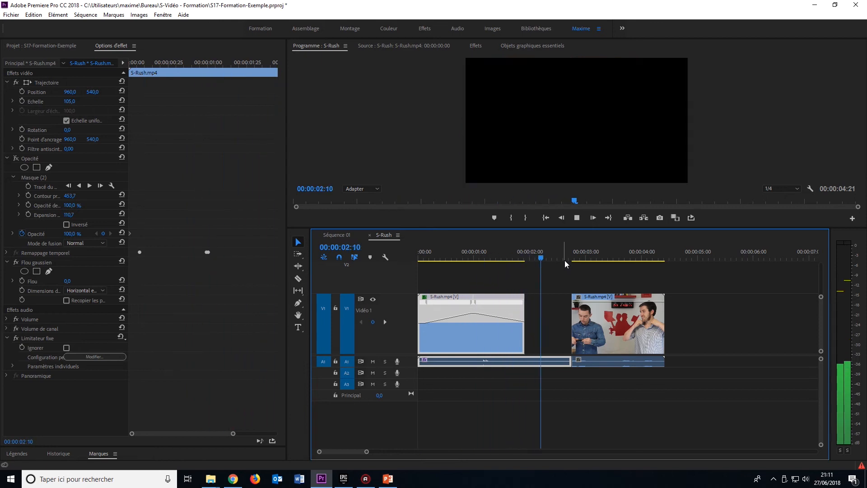
key("space")
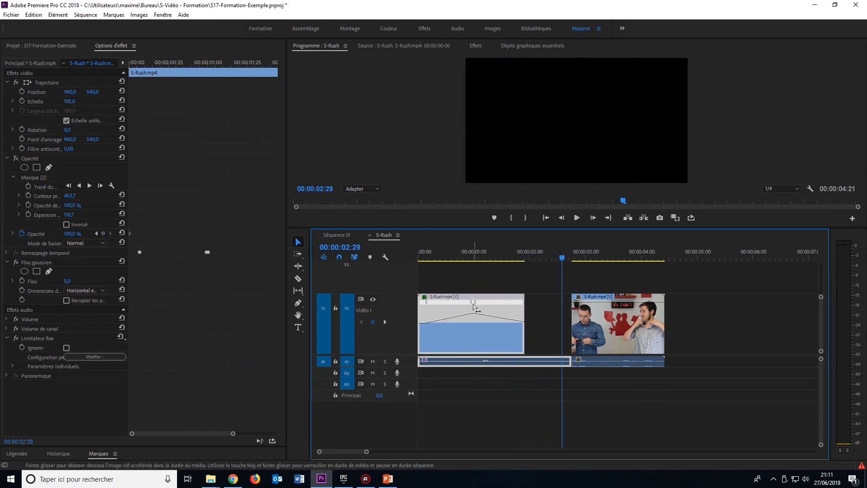
mouse_move(474, 307)
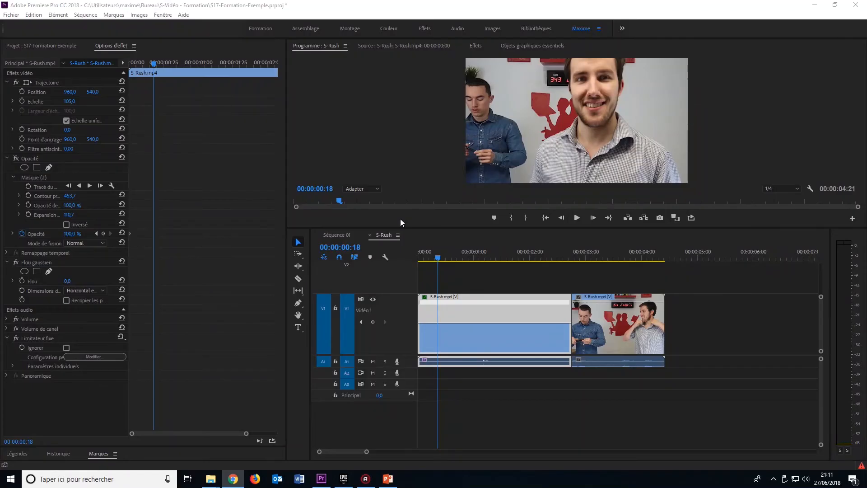
Step: Enable Position keyframing at 00:00:00:23, then at 00:00:01:11 set the horizontal Position to 1598
left_click_drag(419, 227, 432, 291)
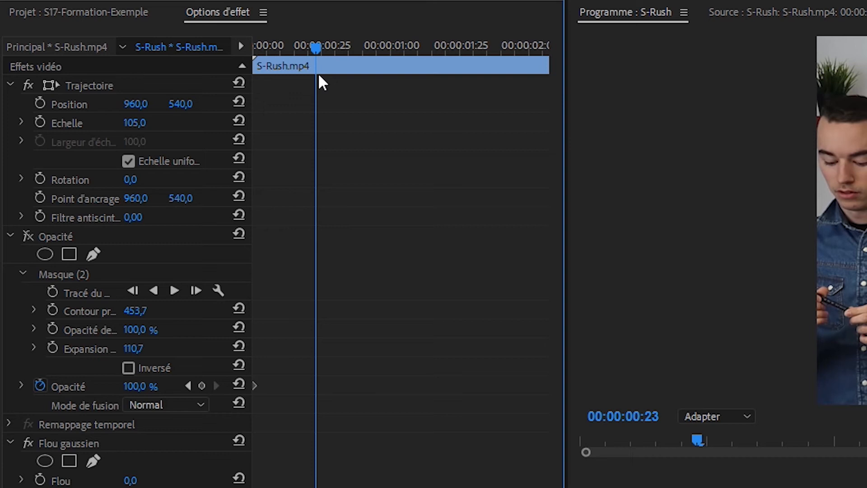
left_click(40, 103)
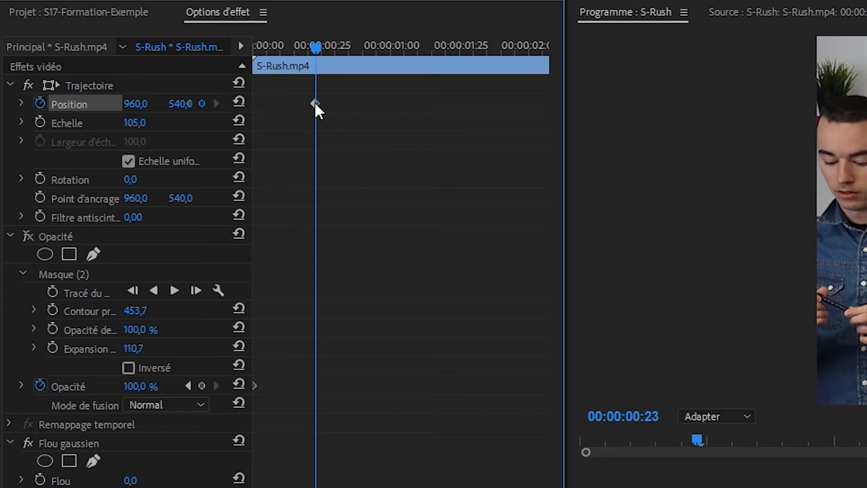
left_click_drag(316, 47, 421, 55)
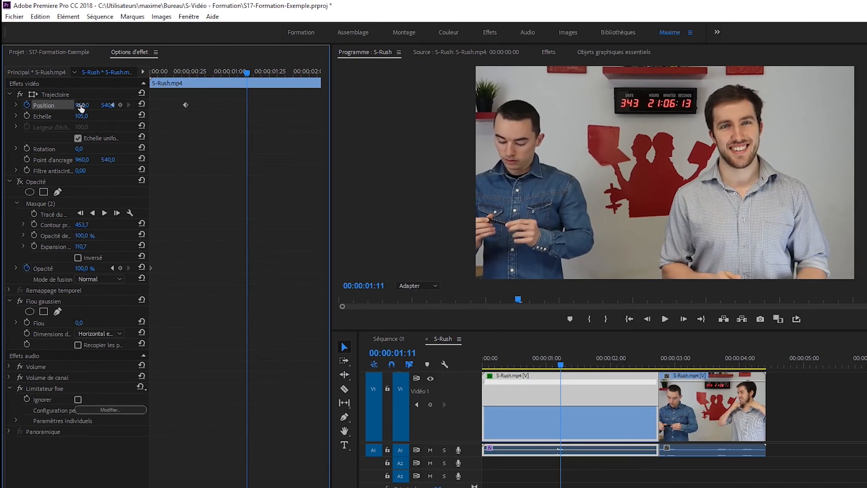
left_click_drag(82, 108, 175, 105)
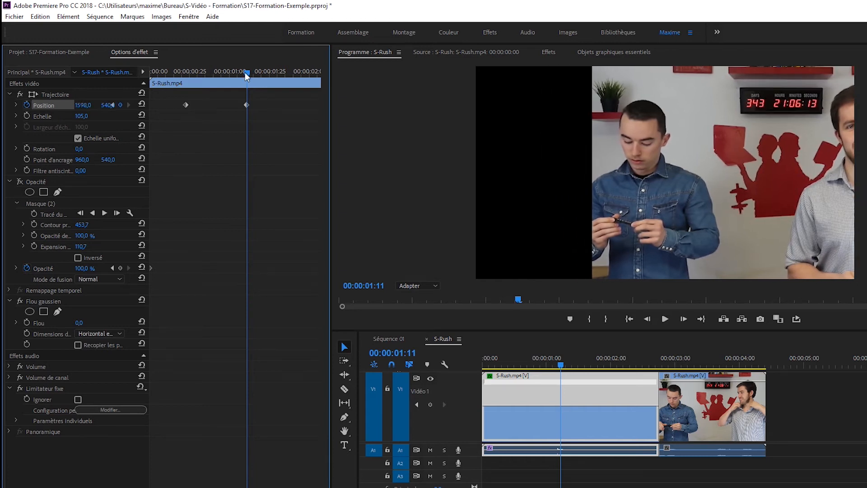
Step: Step back and forth between the Position keyframes with the keyframe navigation arrows
left_click_drag(245, 72, 186, 82)
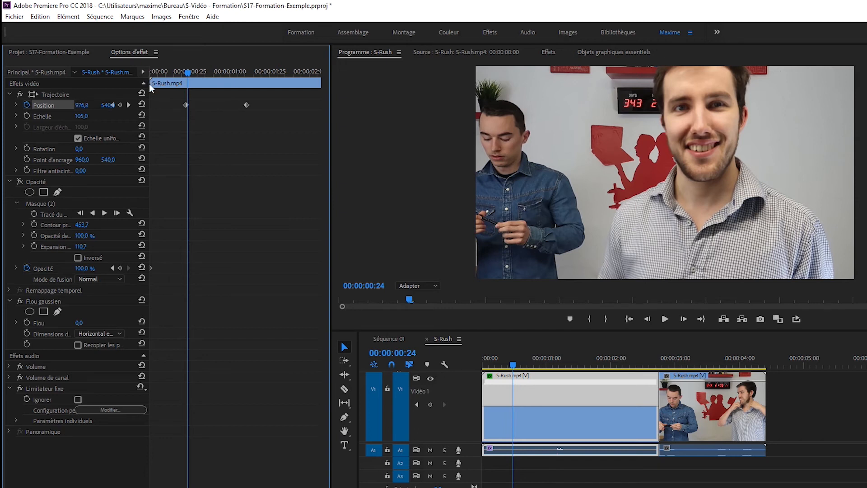
left_click_drag(149, 83, 204, 85)
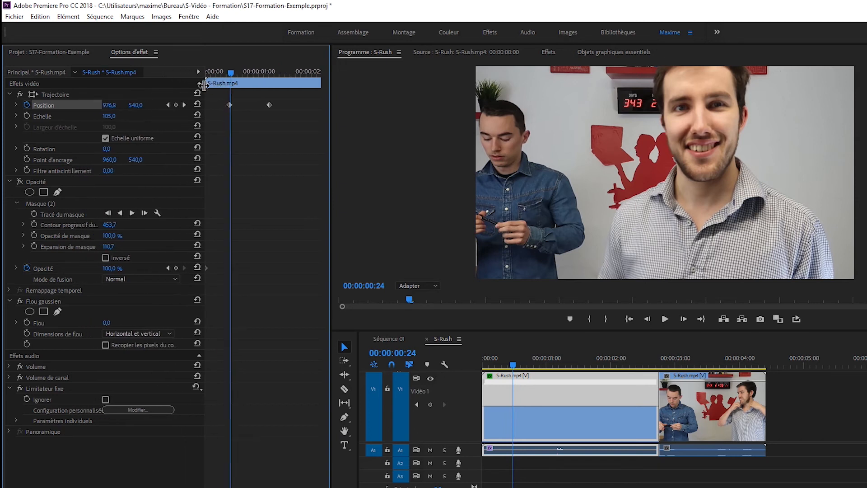
left_click(184, 104)
left_click(167, 104)
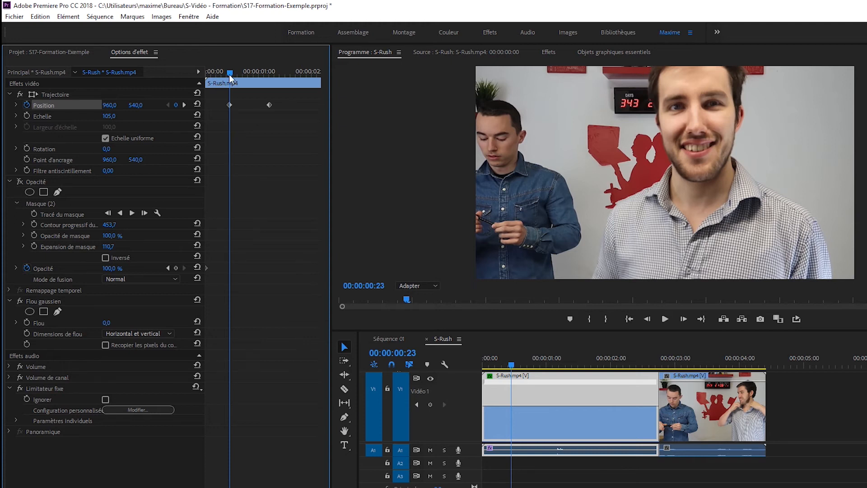
mouse_move(230, 73)
left_mouse_down()
mouse_move(239, 74)
mouse_move(229, 74)
left_mouse_up()
left_click(184, 105)
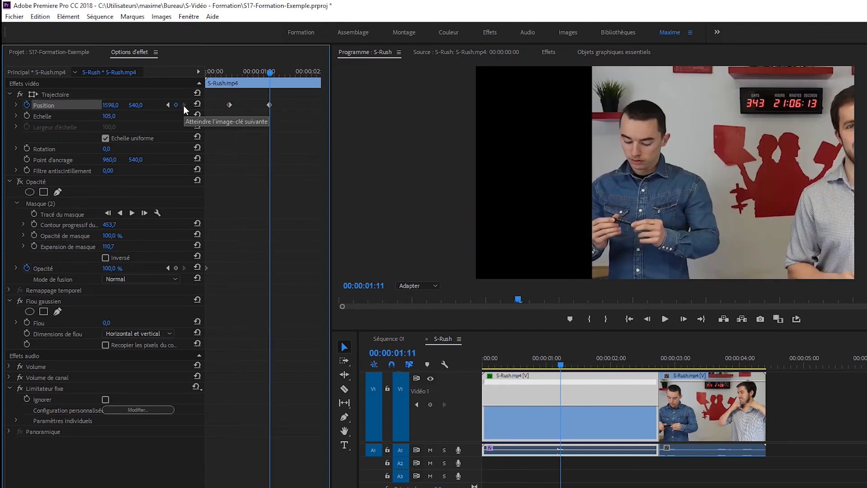
Step: Add a third Position keyframe near 00:00:01:34, set its vertical Position to 841, and preview the animation
left_click_drag(270, 72, 292, 74)
left_click(176, 105)
left_click_drag(293, 72, 306, 73)
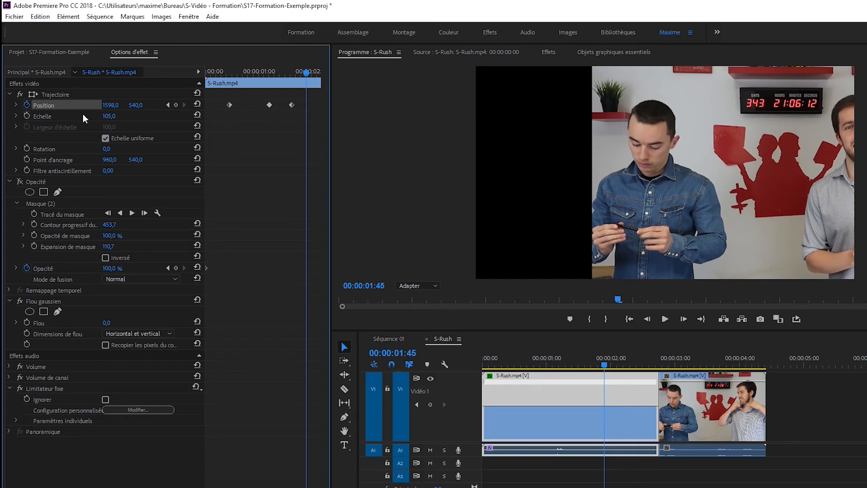
left_click_drag(309, 75, 292, 71)
left_click(169, 105)
left_click_drag(135, 105, 139, 105)
left_click_drag(284, 70, 220, 91)
key("space")
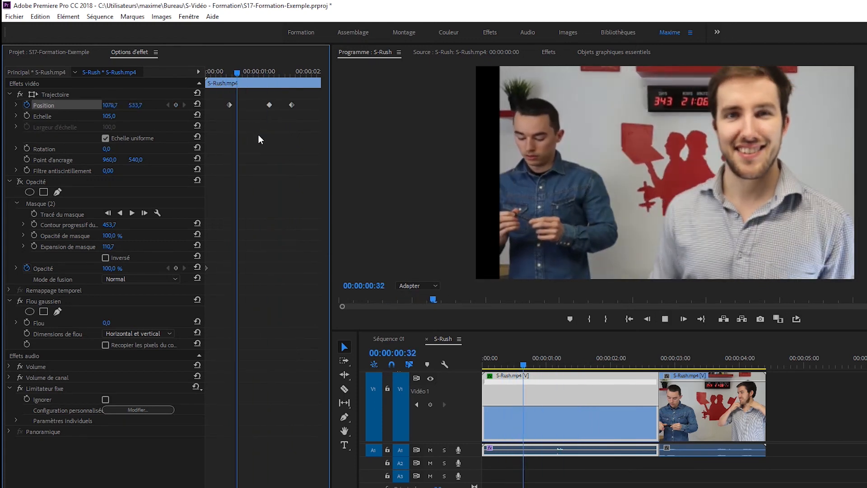
key("space")
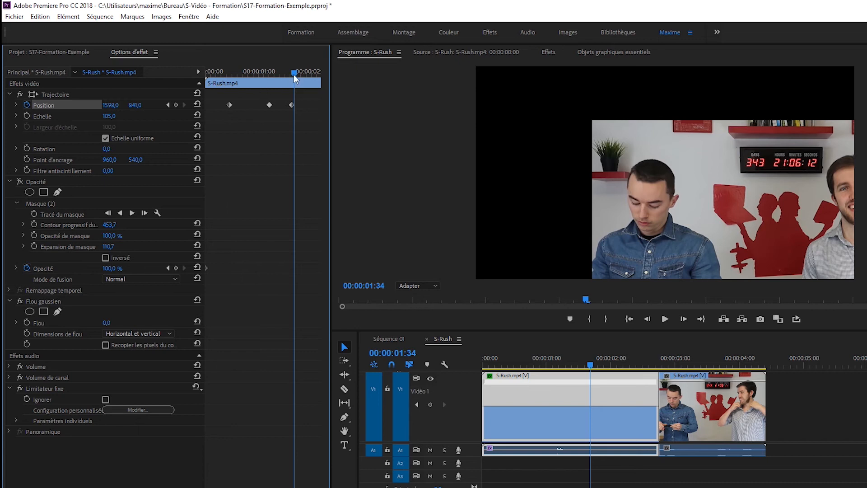
Step: Return to the first Position keyframe and enable Scale keyframing there
left_click(168, 105)
left_click(168, 105)
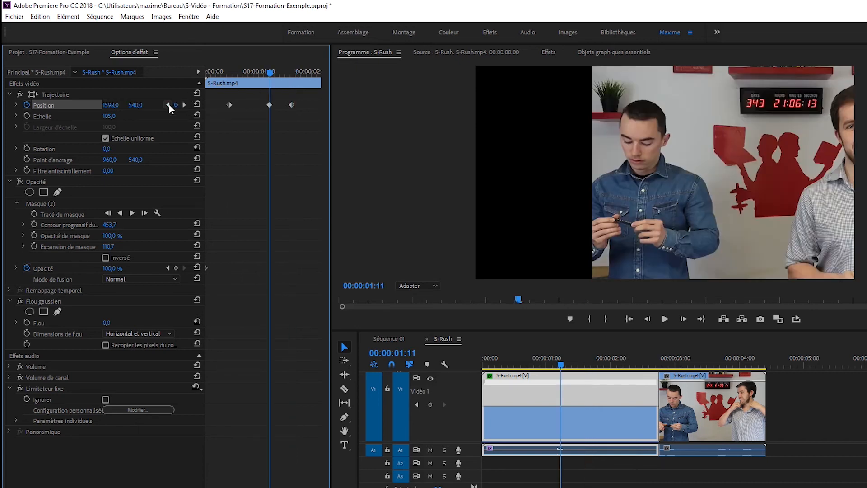
left_click(168, 104)
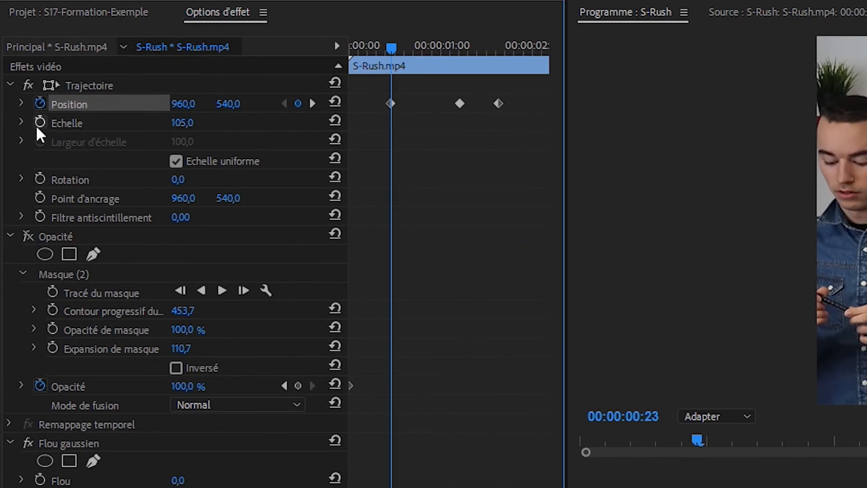
left_click(39, 123)
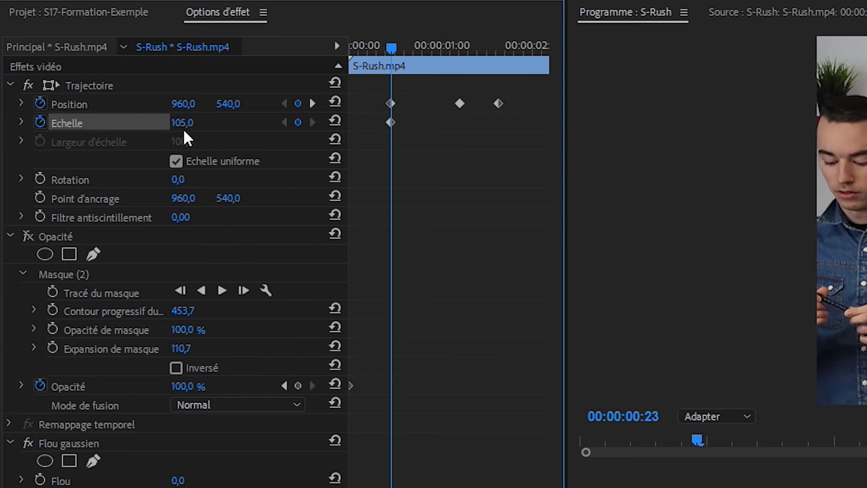
Step: Add Scale keyframes of 163 at the second Position keyframe and 86 at the third
left_click(314, 102)
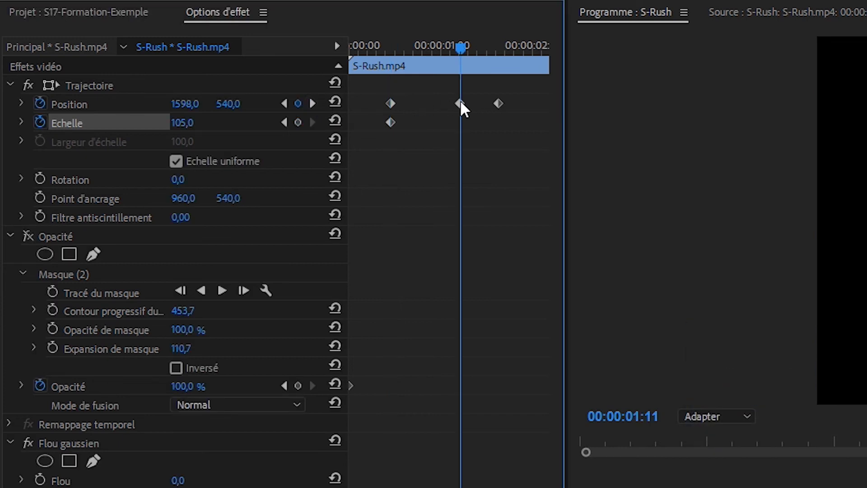
left_click(298, 122)
left_click_drag(175, 123, 271, 113)
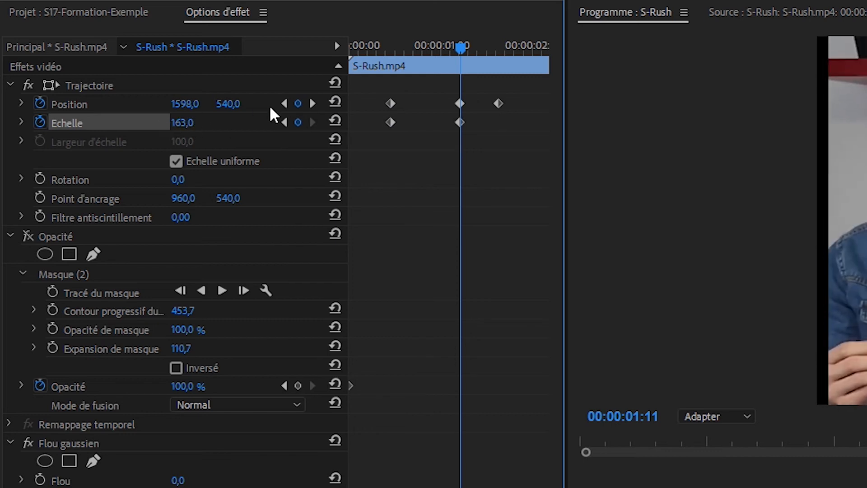
left_click(311, 105)
left_click_drag(184, 123, 64, 123)
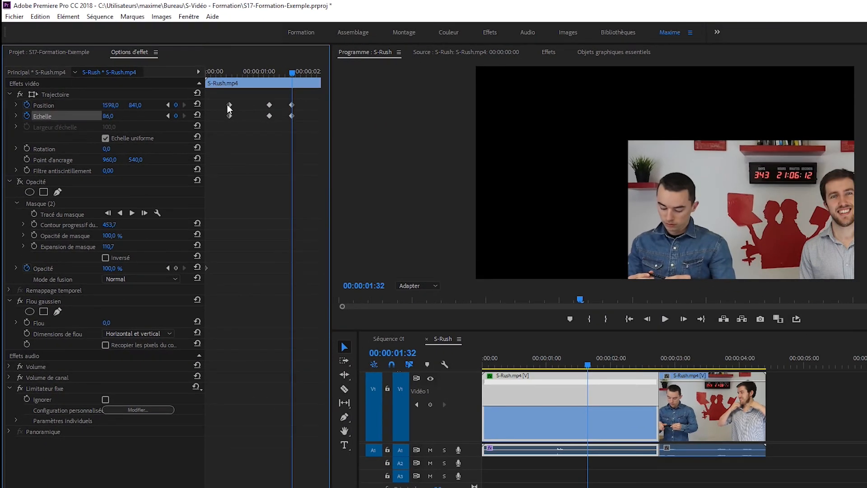
Step: Return the playhead near the clip start and play back the combined Position and Scale animation
left_click_drag(288, 77, 231, 79)
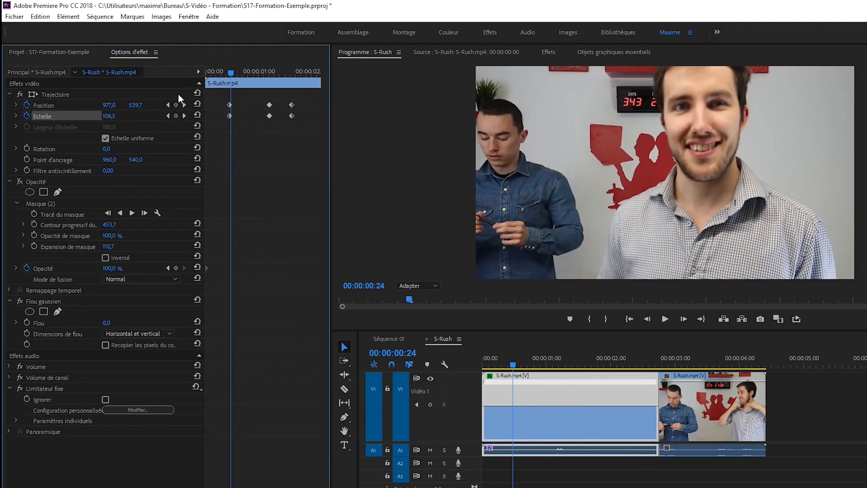
left_click(170, 104)
key("space")
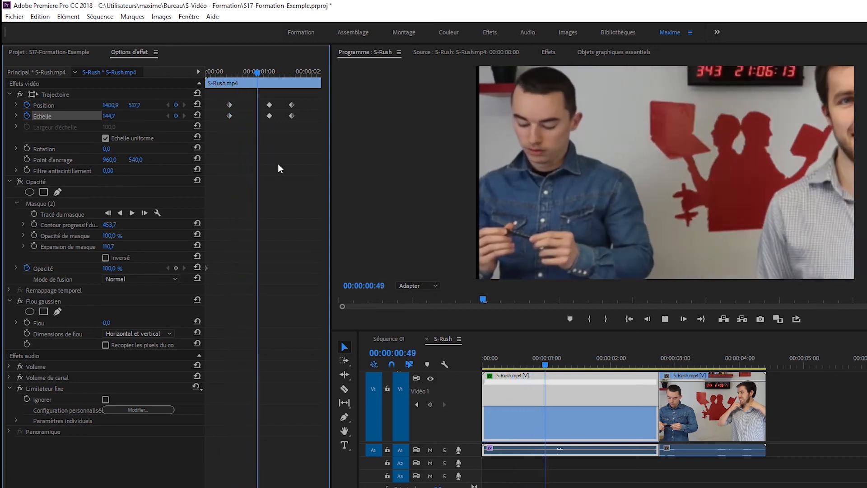
key("space")
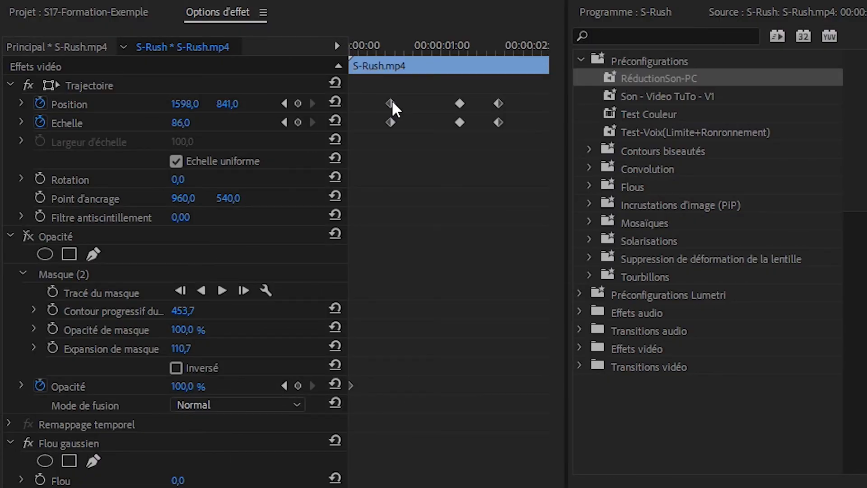
Step: Expand the Position and Scale properties to reveal their value and speed graphs, and save the project
left_click(18, 106)
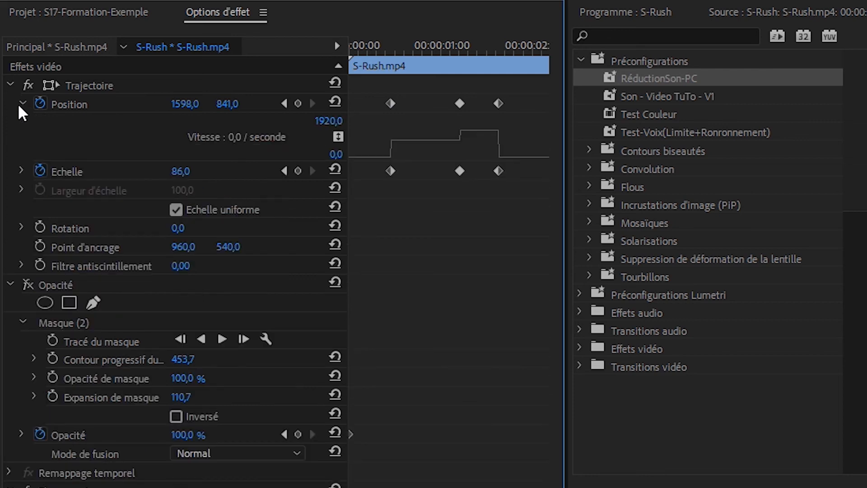
key("ctrl+s")
left_click(19, 171)
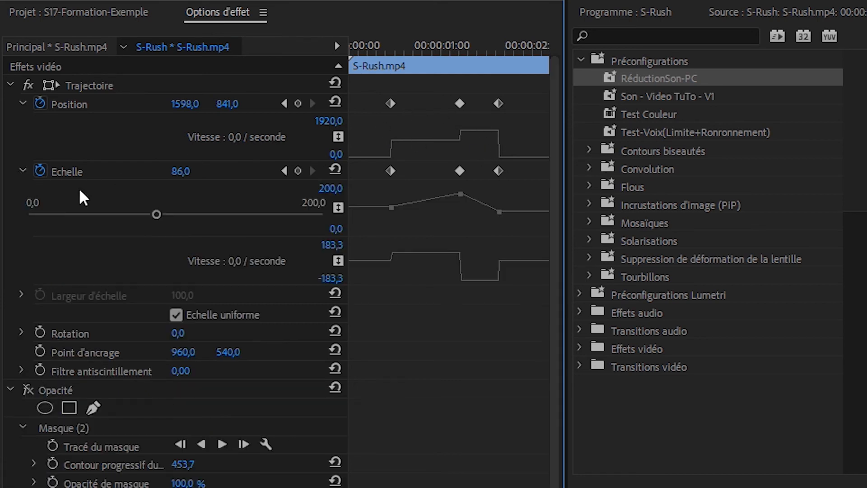
Step: Widen the Effect Controls panel and zoom into its keyframe timeline to inspect the graphs
left_click_drag(565, 264, 787, 285)
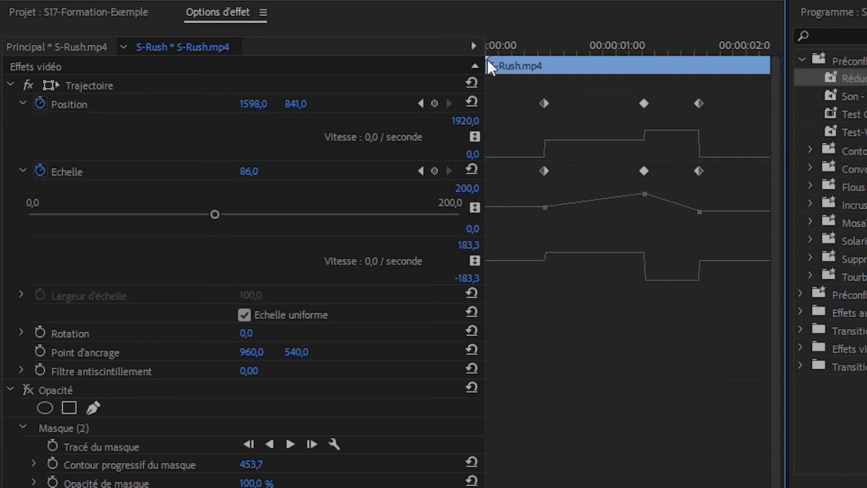
left_click_drag(482, 63, 408, 67)
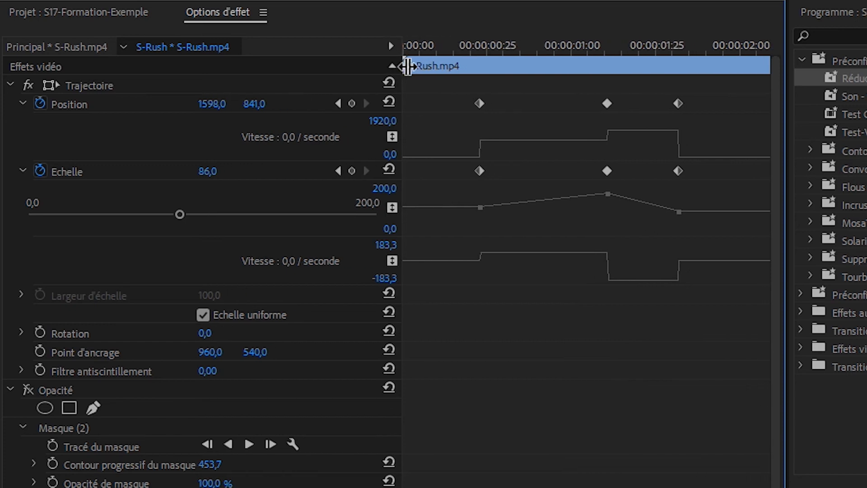
left_click_drag(407, 487, 464, 487)
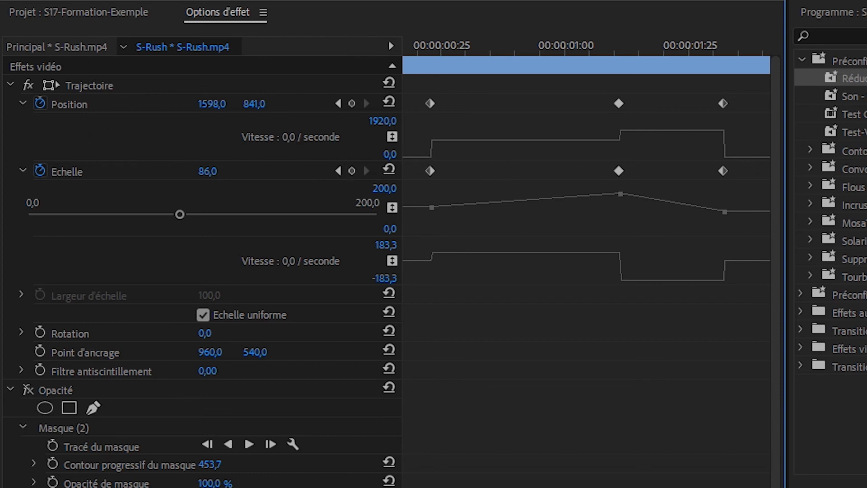
Step: Set the first Position keyframe's temporal interpolation to Bézier
scroll(861, 13, "up", 3)
left_click(856, 11)
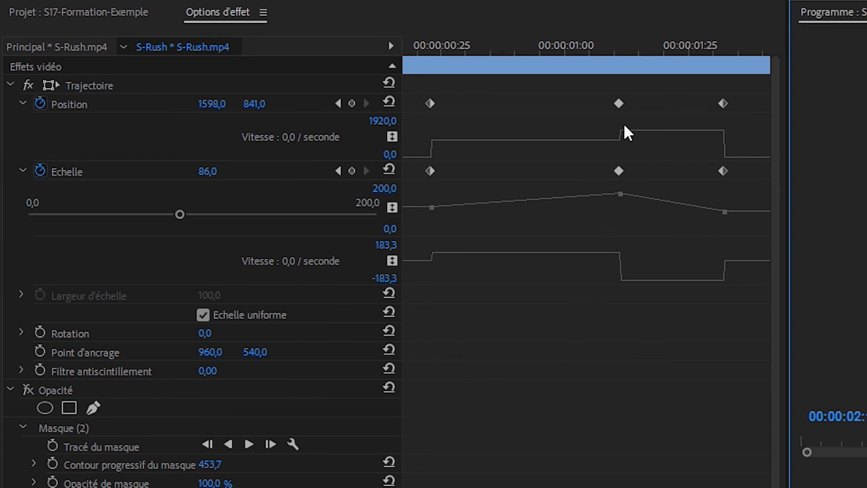
left_click(429, 103)
right_click(431, 103)
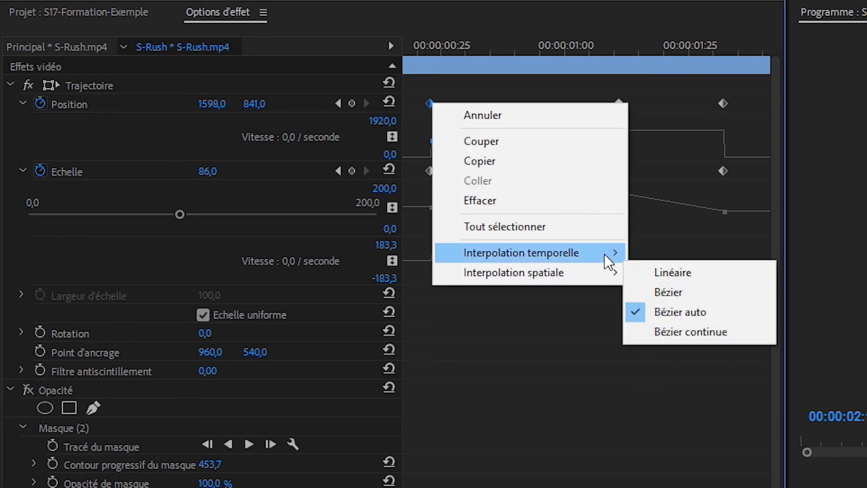
mouse_move(605, 254)
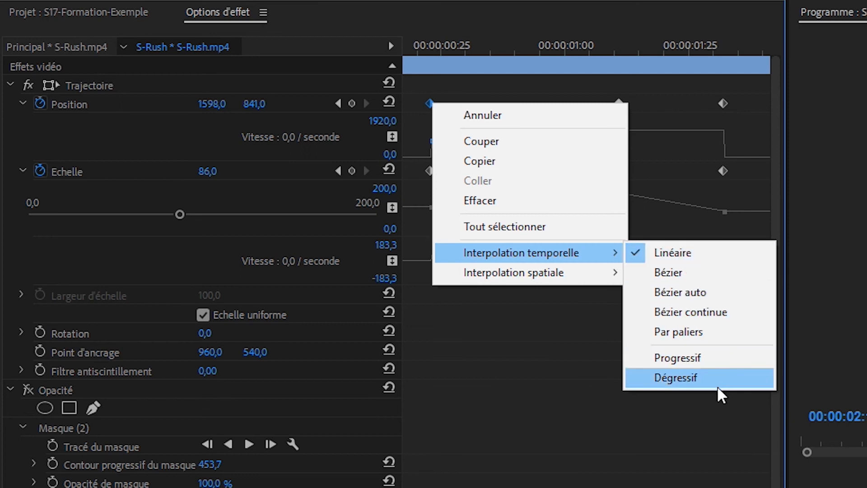
left_click(728, 272)
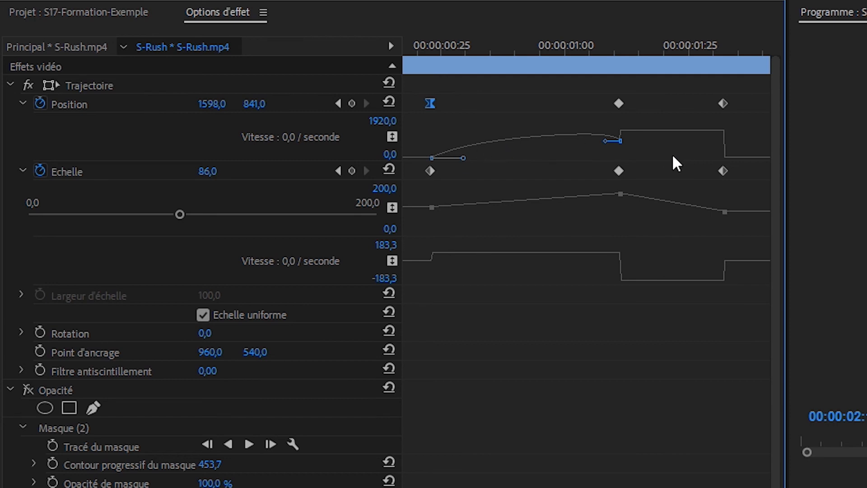
Step: Adjust the Bézier handles on the Position speed graph between the first two keyframes, then replay the animation from the start
left_click_drag(463, 158, 494, 159)
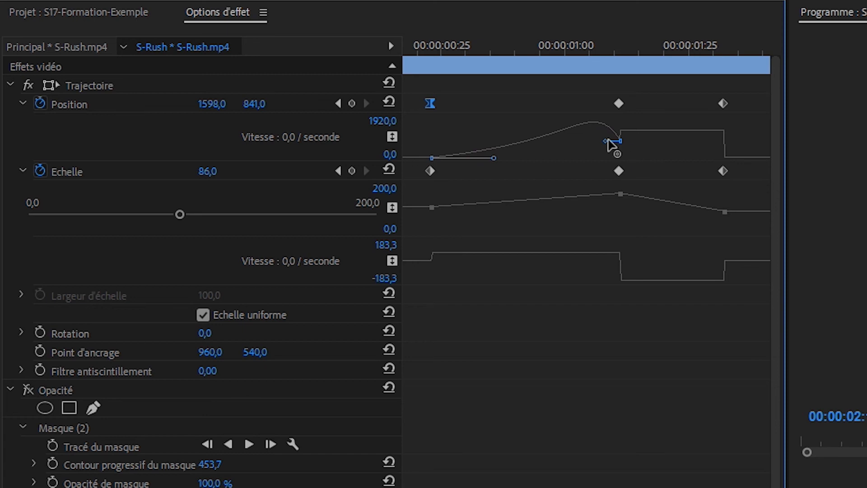
left_click_drag(601, 140, 567, 140)
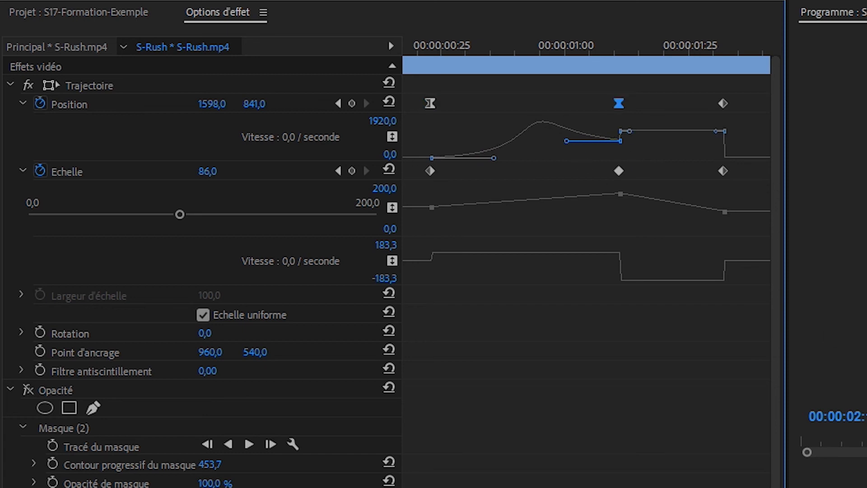
left_click(461, 82)
left_click_drag(437, 50, 415, 46)
left_click(632, 278)
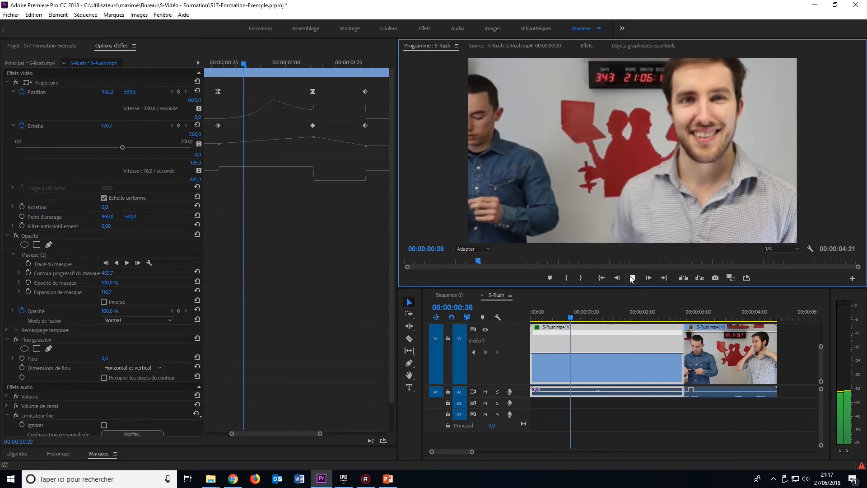
Step: Change the first Position keyframe's temporal interpolation to another mode
right_click(218, 91)
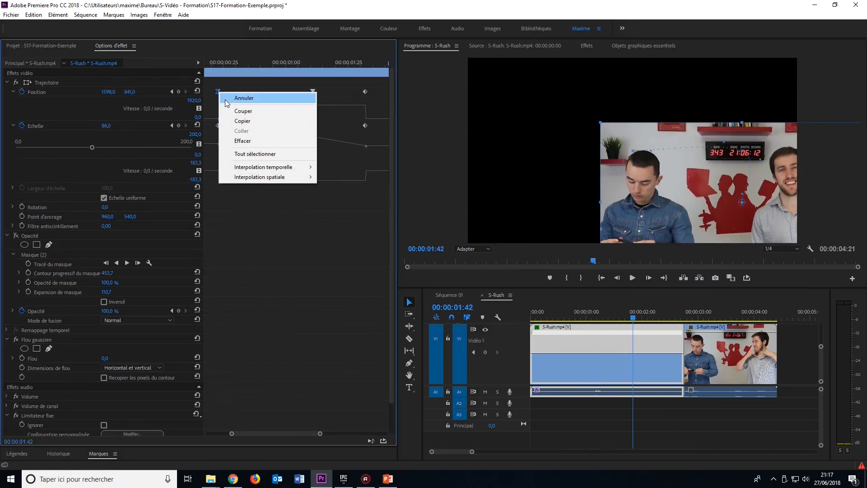
mouse_move(284, 167)
left_click(336, 207)
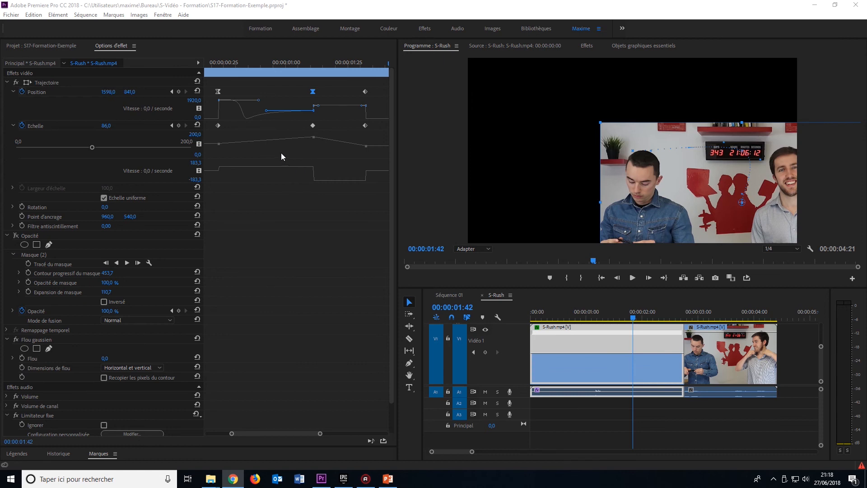
Step: Reset Scale, then switch off animation for Scale and Position, confirming deletion of all their keyframes
left_click(198, 125)
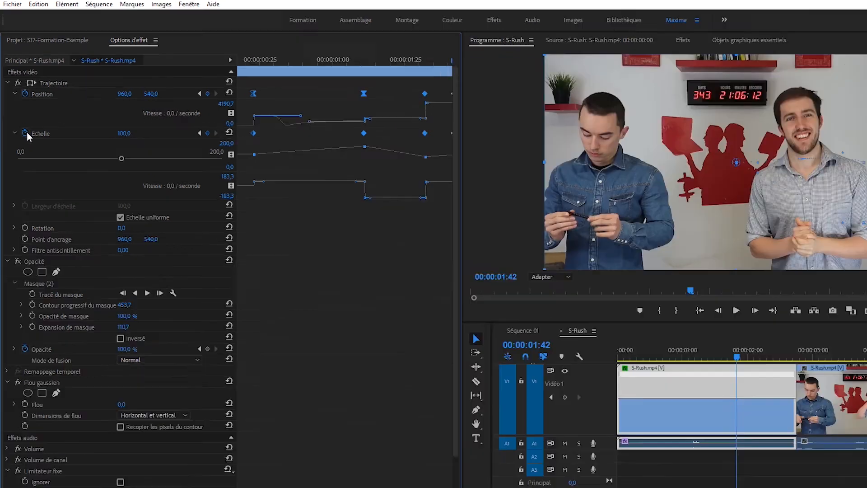
left_click(22, 126)
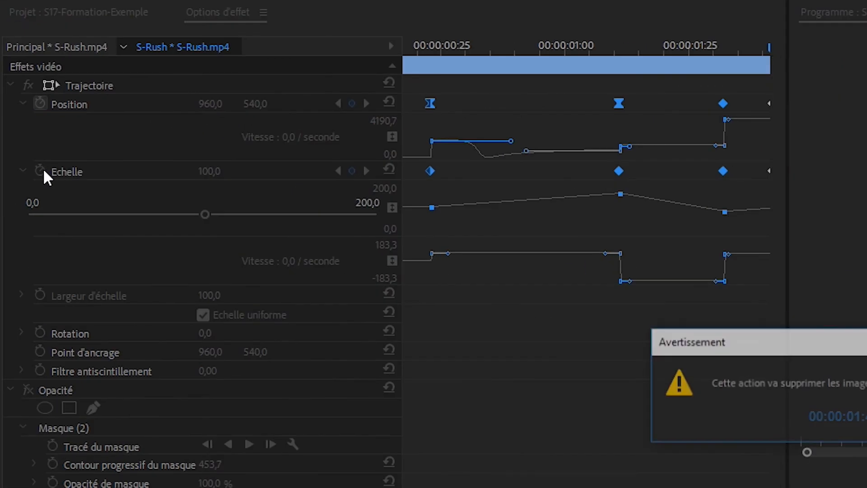
key("Return")
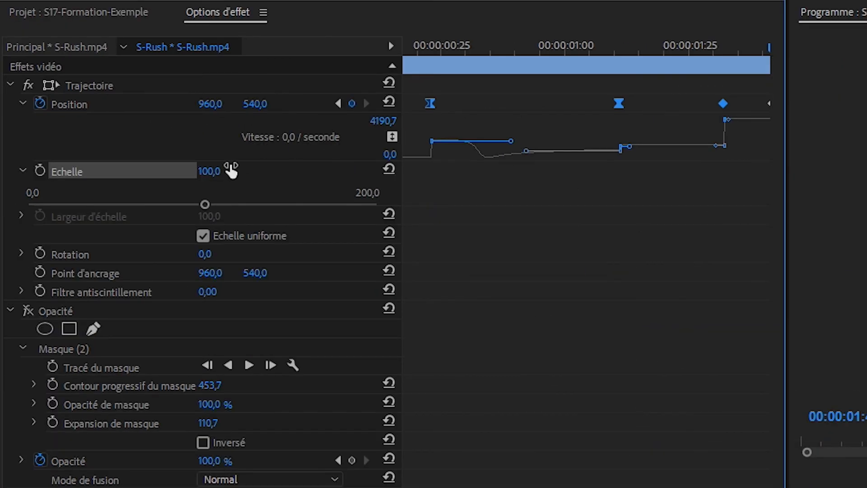
left_click(41, 102)
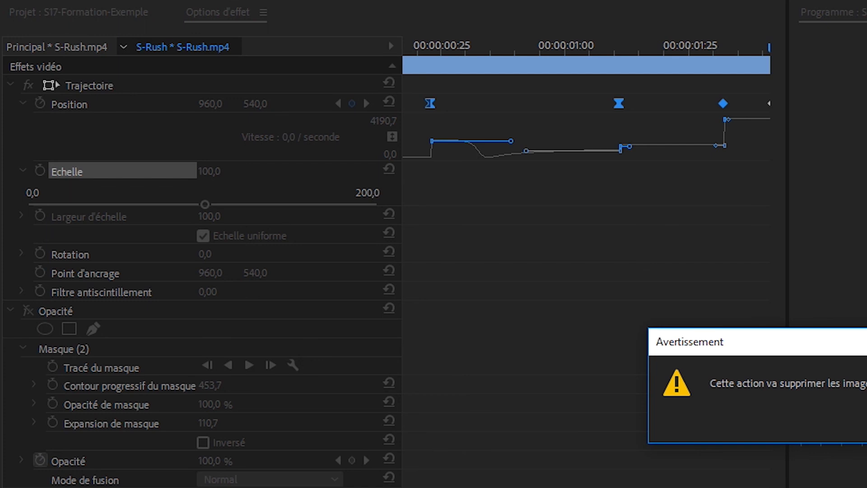
key("Return")
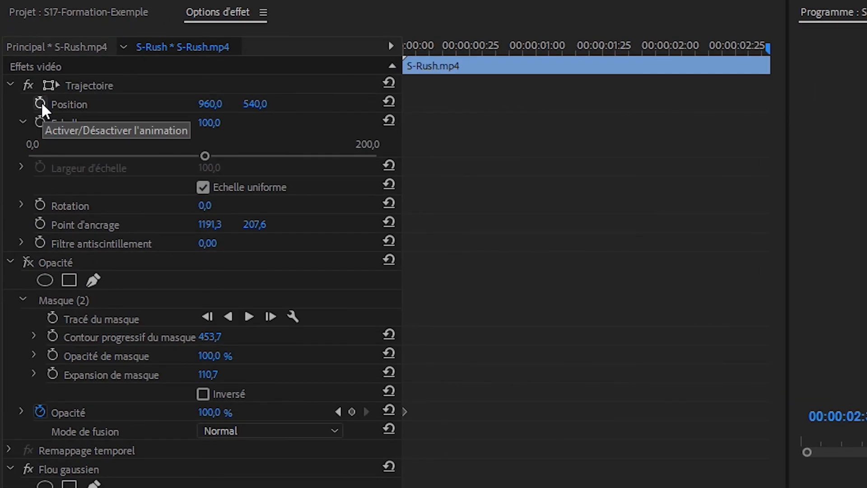
Step: At 00:00:02:00, turn on Position and Scale animation, move the clip up and right, and set Scale to 50
left_click(22, 91)
left_click(41, 122)
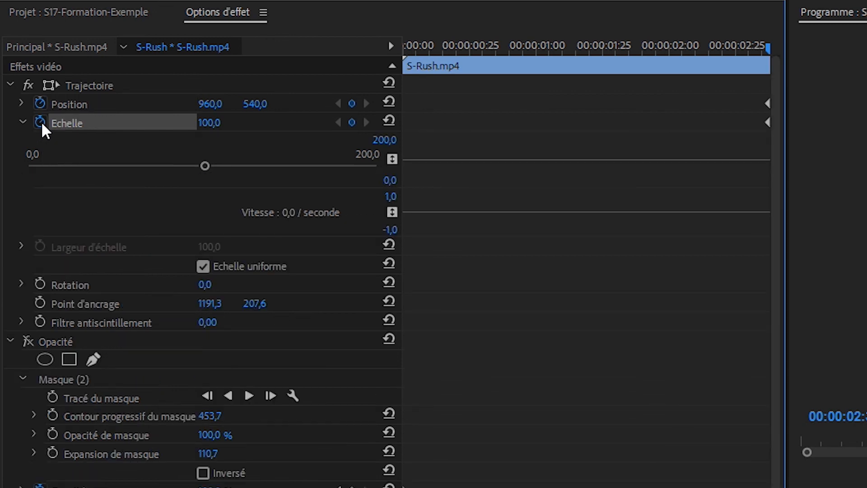
left_click(92, 85)
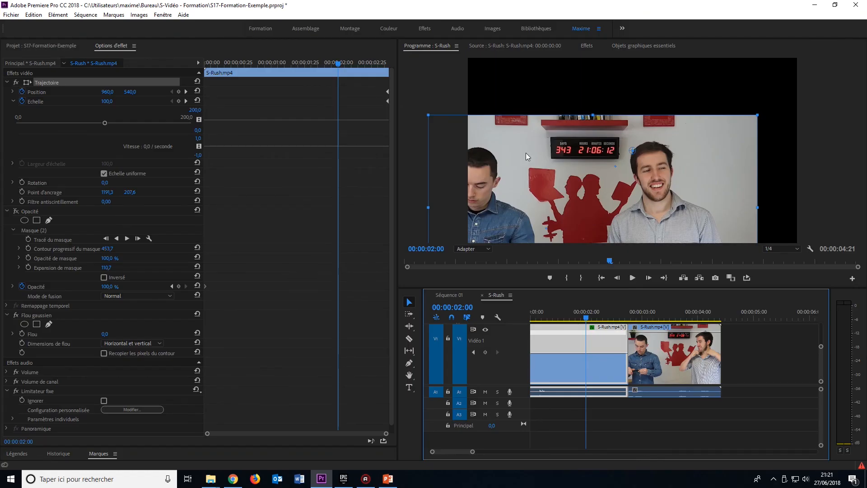
left_click_drag(526, 153, 620, 179)
left_click_drag(513, 99, 605, 142)
left_click(112, 99)
type("50")
key("Return")
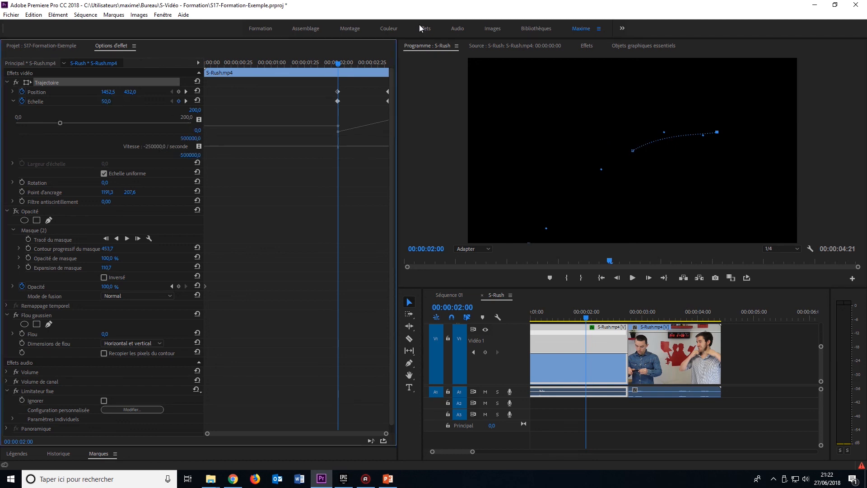
Step: At about 00:00:01:38, move the clip left and enlarge it from its corner to add new keyframes
mouse_move(587, 320)
left_mouse_down()
mouse_move(559, 322)
mouse_move(572, 322)
left_mouse_up()
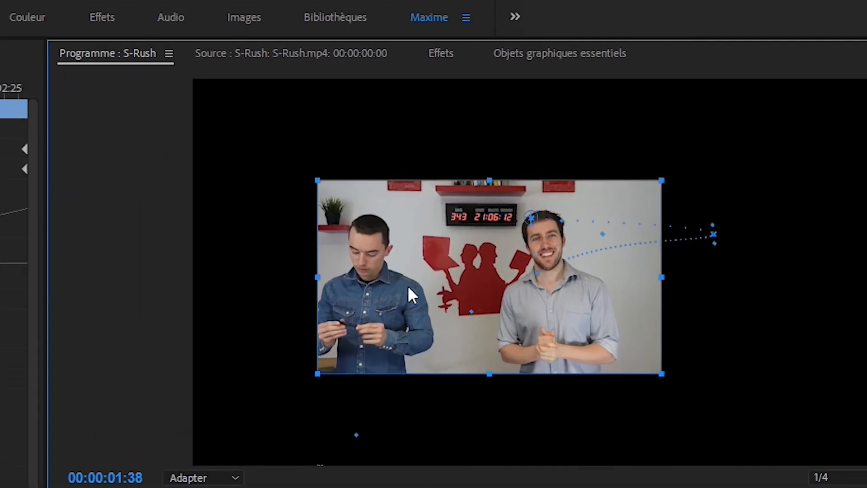
left_click_drag(553, 201, 387, 201)
left_click_drag(664, 341, 858, 402)
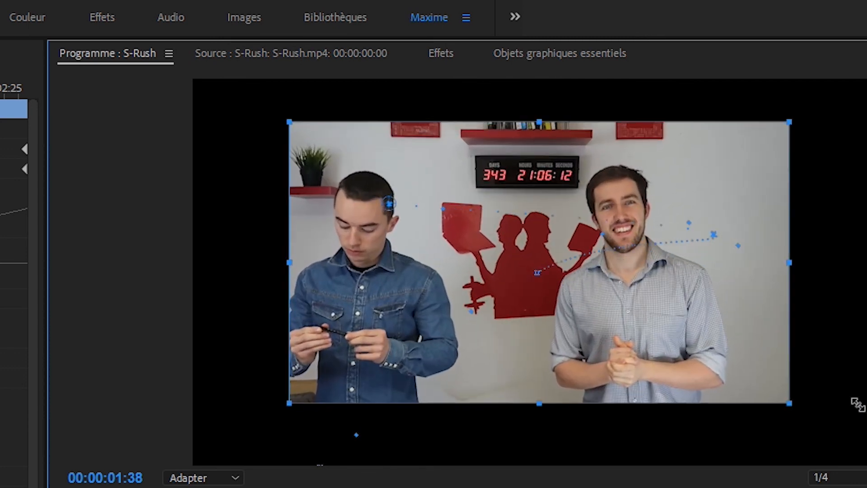
left_click_drag(390, 208, 539, 273)
Step: At about 00:00:00:32, move the clip up and left, shrink it from its top edge, and scrub to preview
left_click_drag(1, 90, 0, 91)
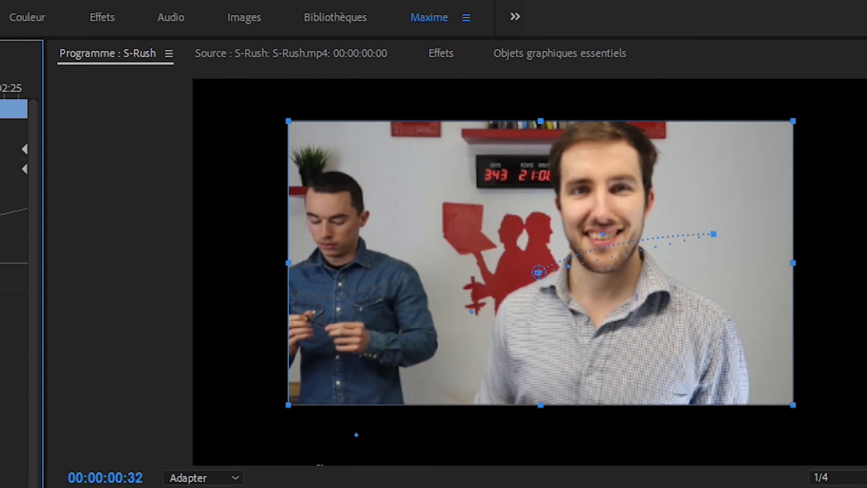
left_click_drag(540, 276, 424, 227)
left_click_drag(535, 129, 550, 176)
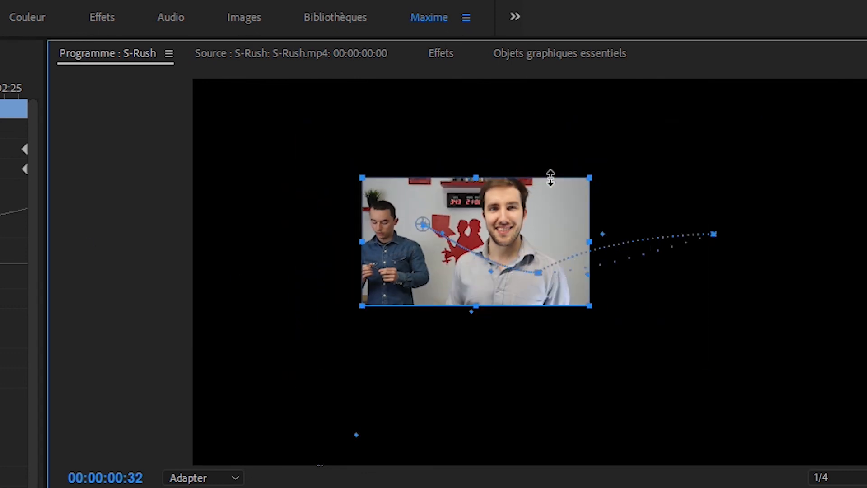
left_click_drag(0, 90, 0, 90)
left_click_drag(0, 131, 33, 132)
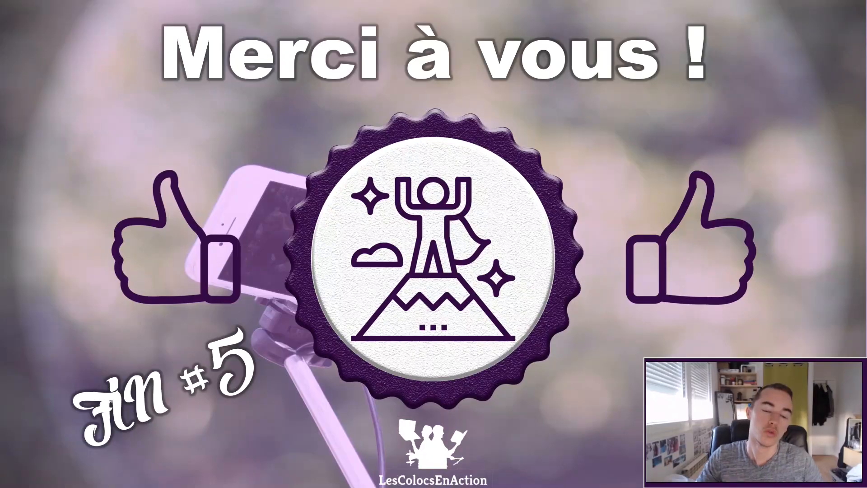